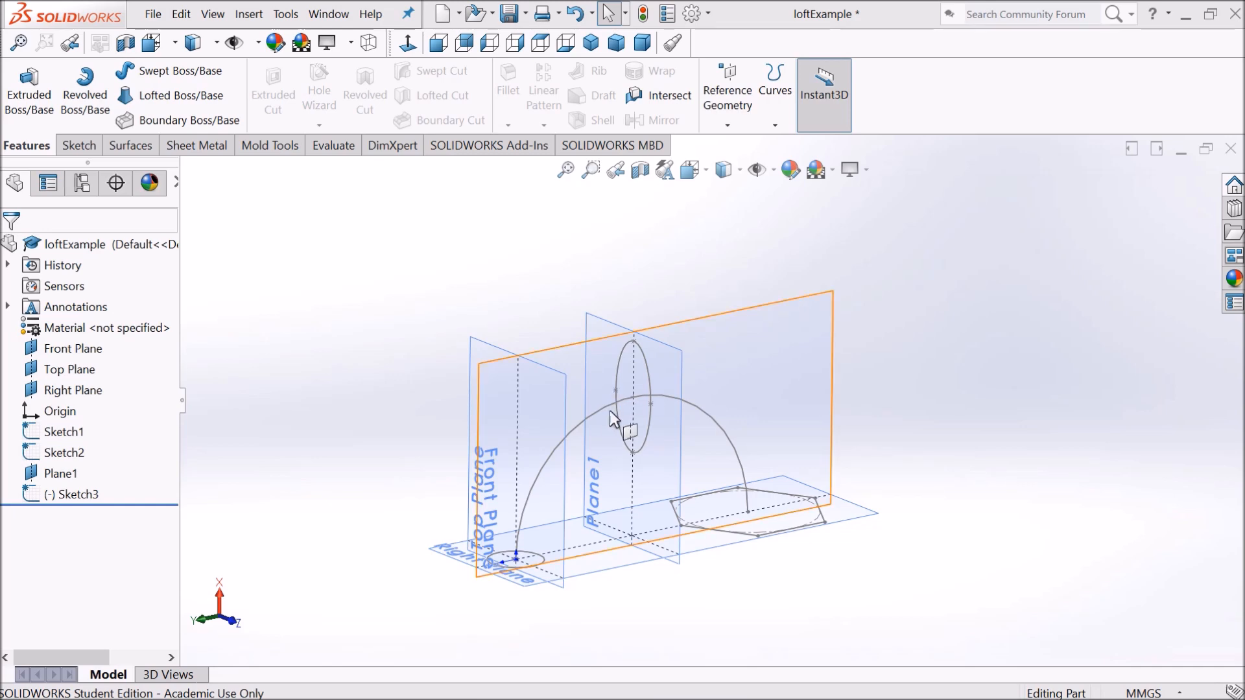
Examine Sketch1, Sketch2 and Sketch3 with their dimensions to see the circle, hexagon, arc and ellipse available for the loft
{"action": "middle_click_drag", "start_coordinate": [606, 454], "coordinate": [606, 501]}
{"action": "key", "text": "f"}
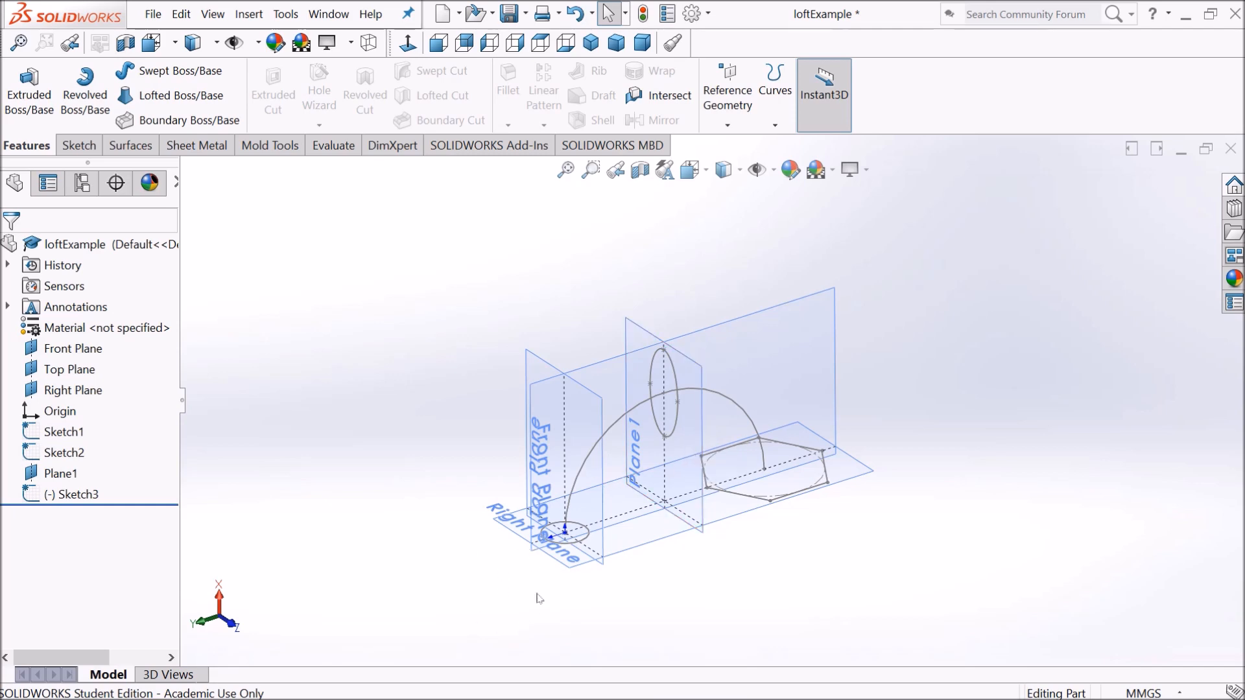
{"action": "mouse_move", "coordinate": [535, 579]}
{"action": "middle_mouse_down"}
{"action": "mouse_move", "coordinate": [527, 518]}
{"action": "mouse_move", "coordinate": [515, 541]}
{"action": "middle_mouse_up"}
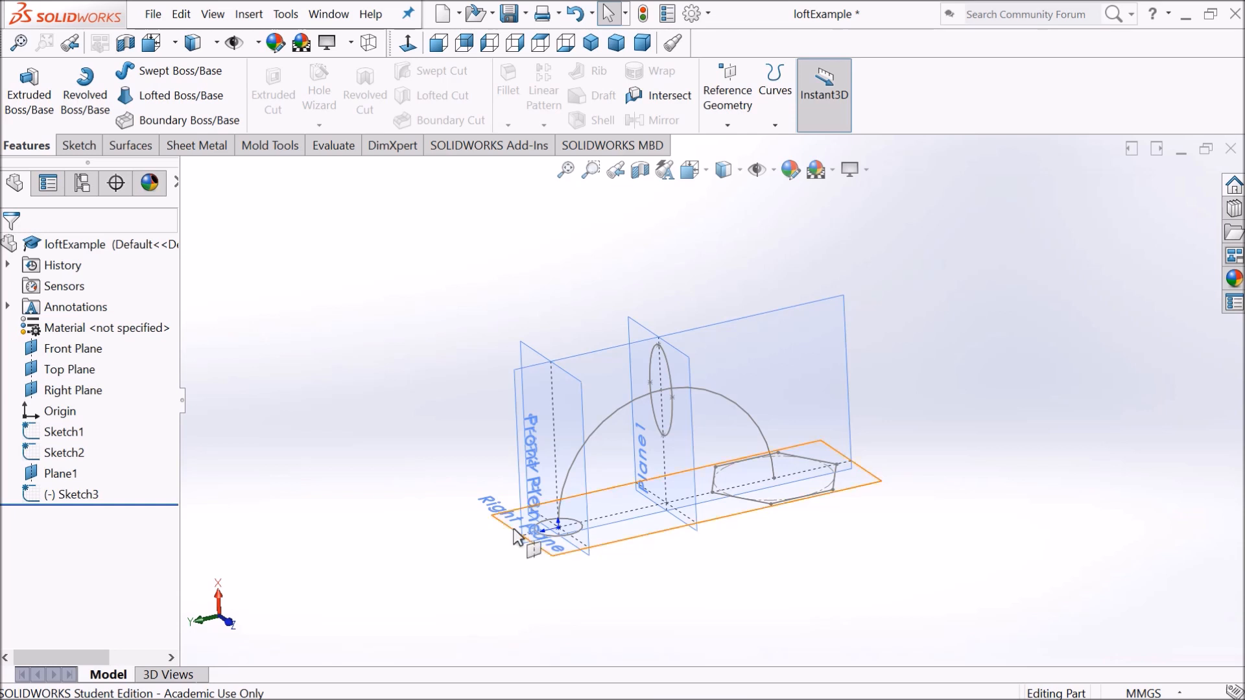
{"action": "left_click", "coordinate": [72, 432]}
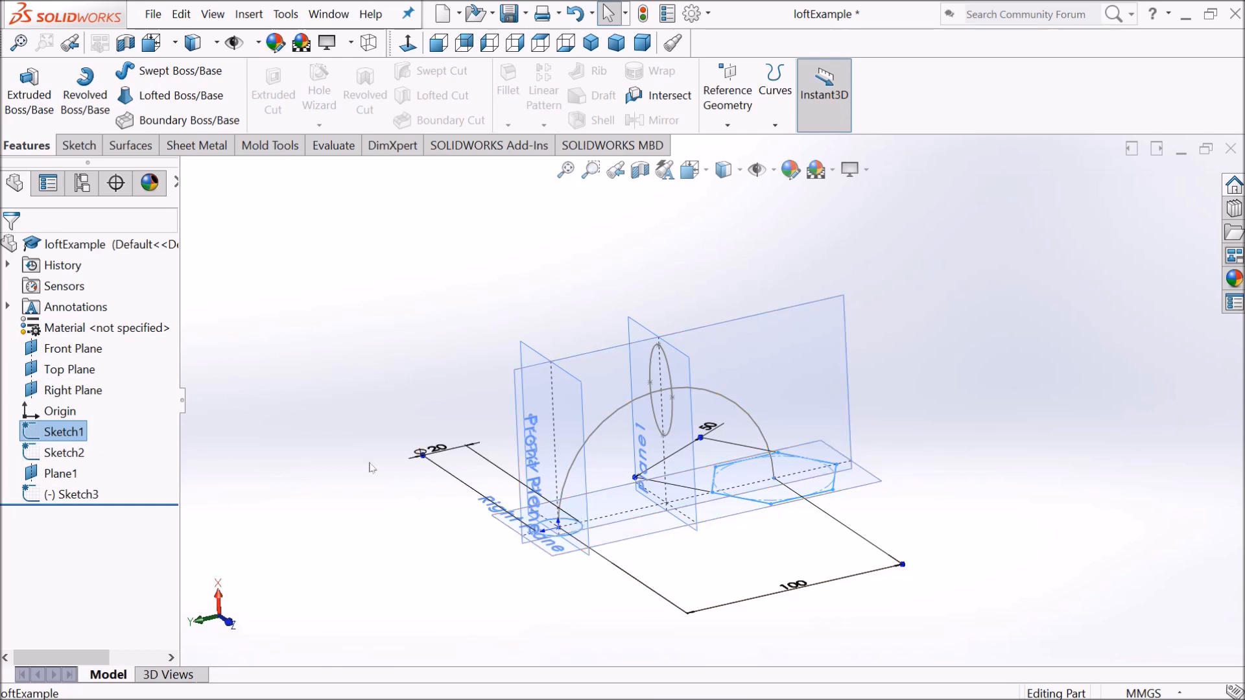
{"action": "left_click", "coordinate": [73, 454]}
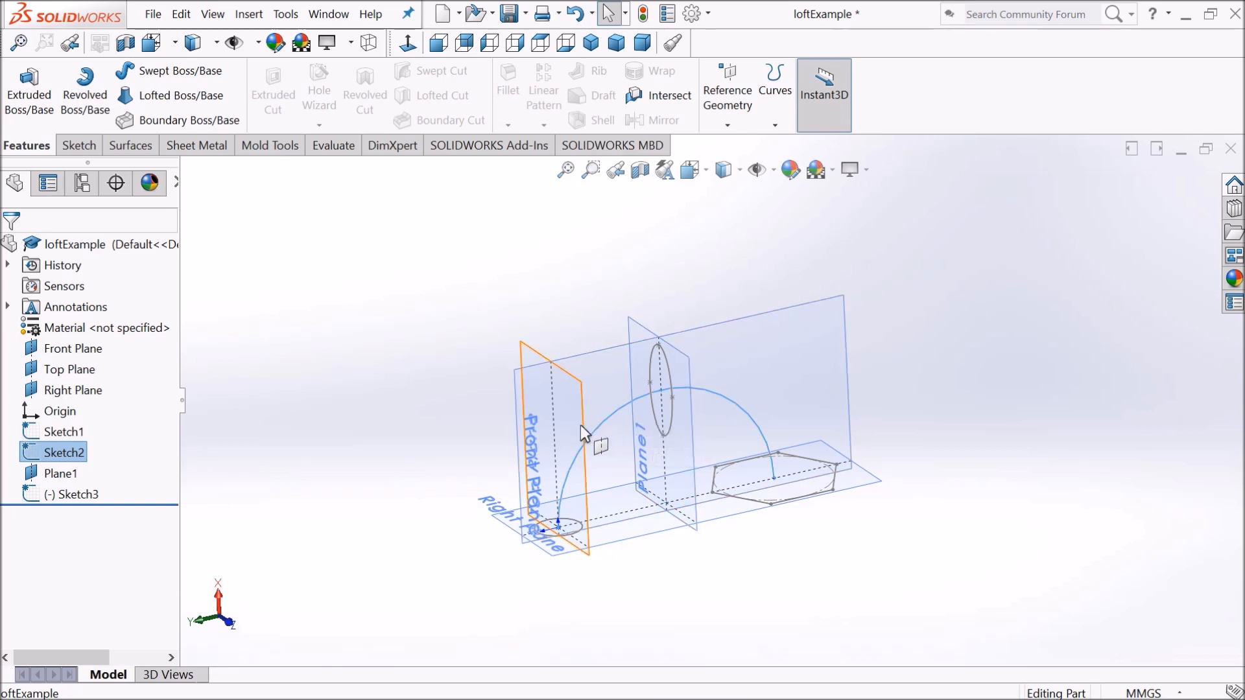
{"action": "left_click", "coordinate": [71, 494]}
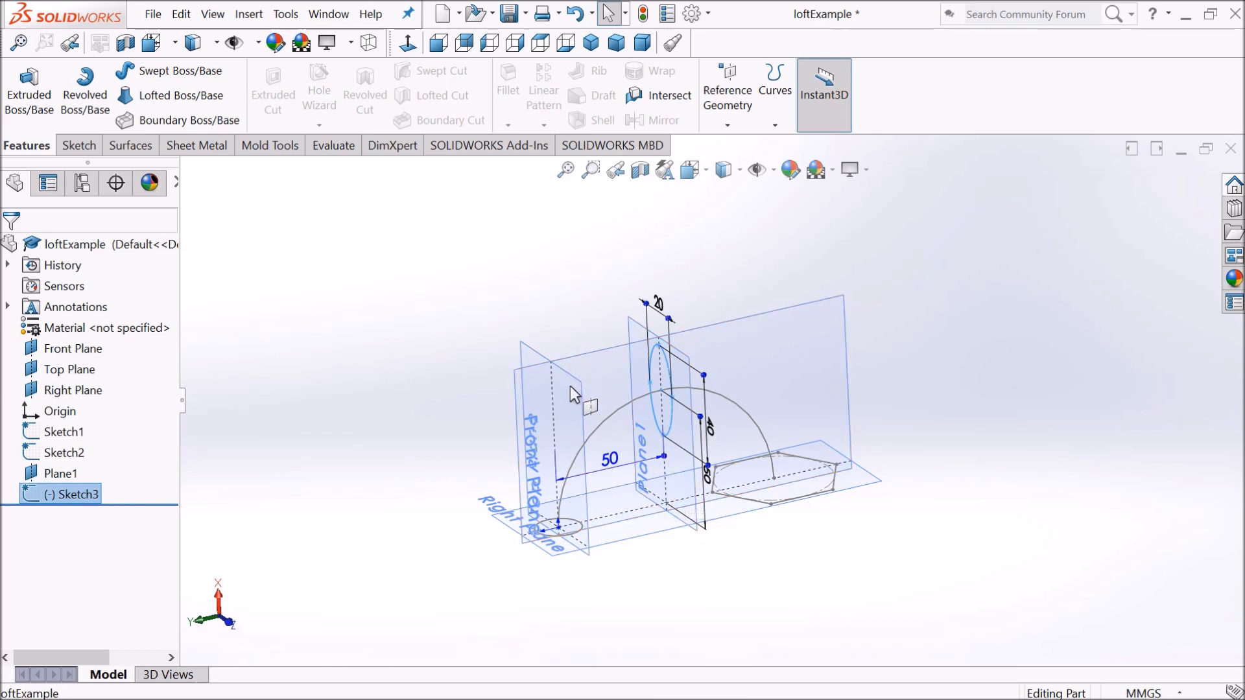
{"action": "middle_click_drag", "start_coordinate": [556, 436], "coordinate": [586, 438]}
{"action": "middle_click_drag", "start_coordinate": [537, 516], "coordinate": [516, 513]}
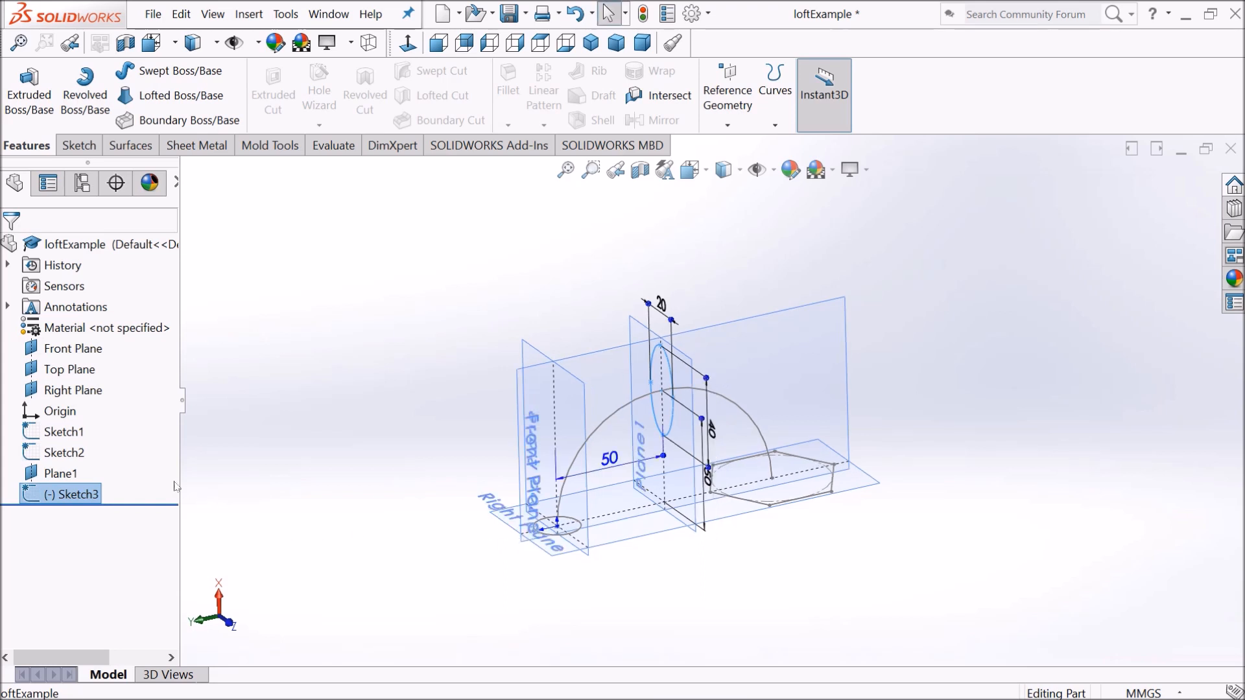
{"action": "left_click", "coordinate": [340, 460]}
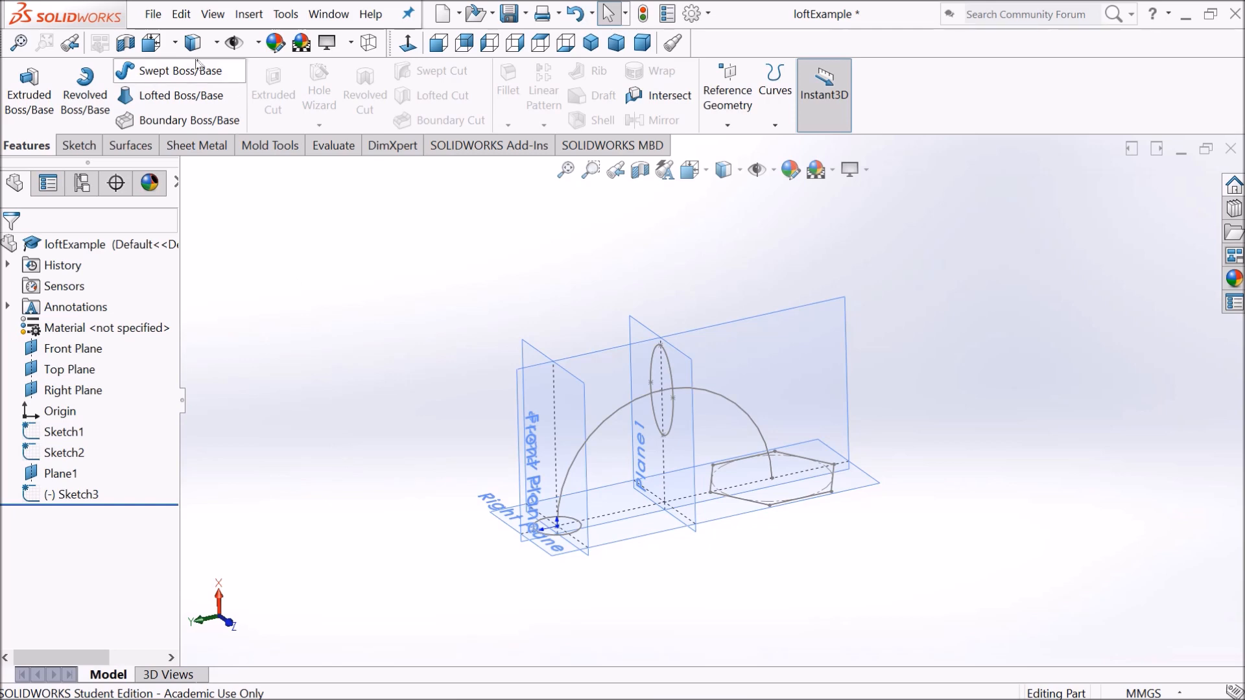
Start a Lofted Boss/Base and add the small circle at the origin as a closed-loop profile
{"action": "left_click", "coordinate": [192, 102]}
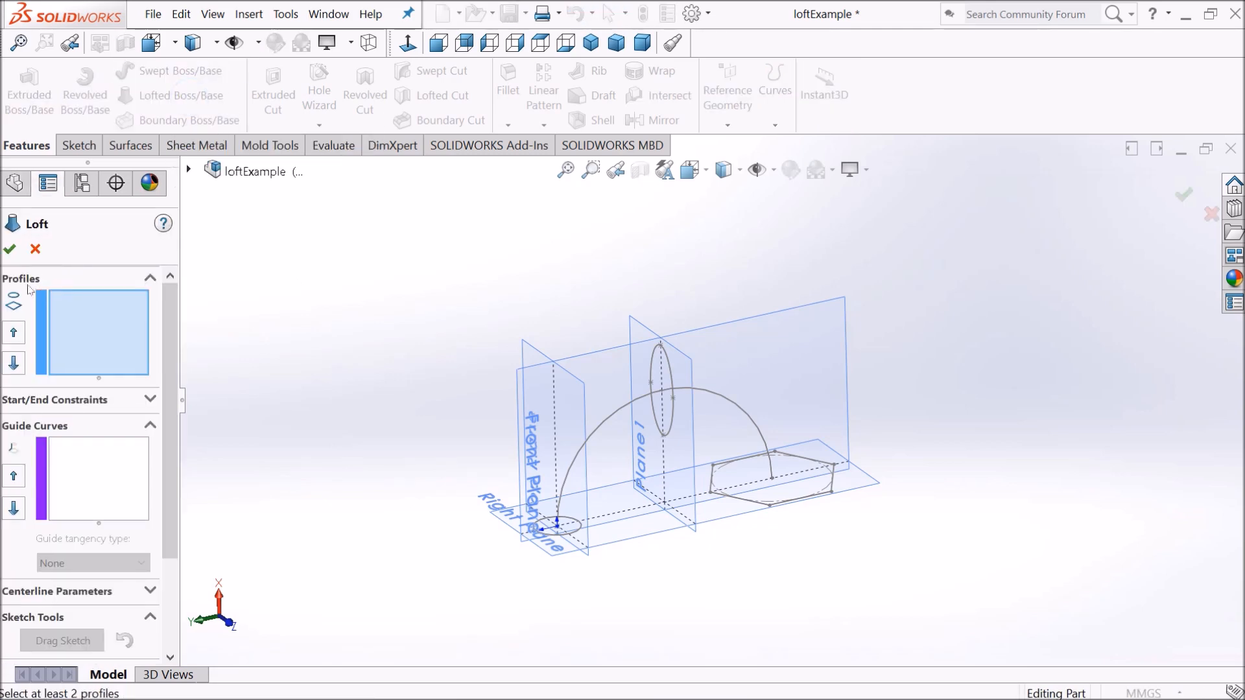
{"action": "scroll", "coordinate": [565, 553], "scroll_direction": "down", "scroll_amount": 5}
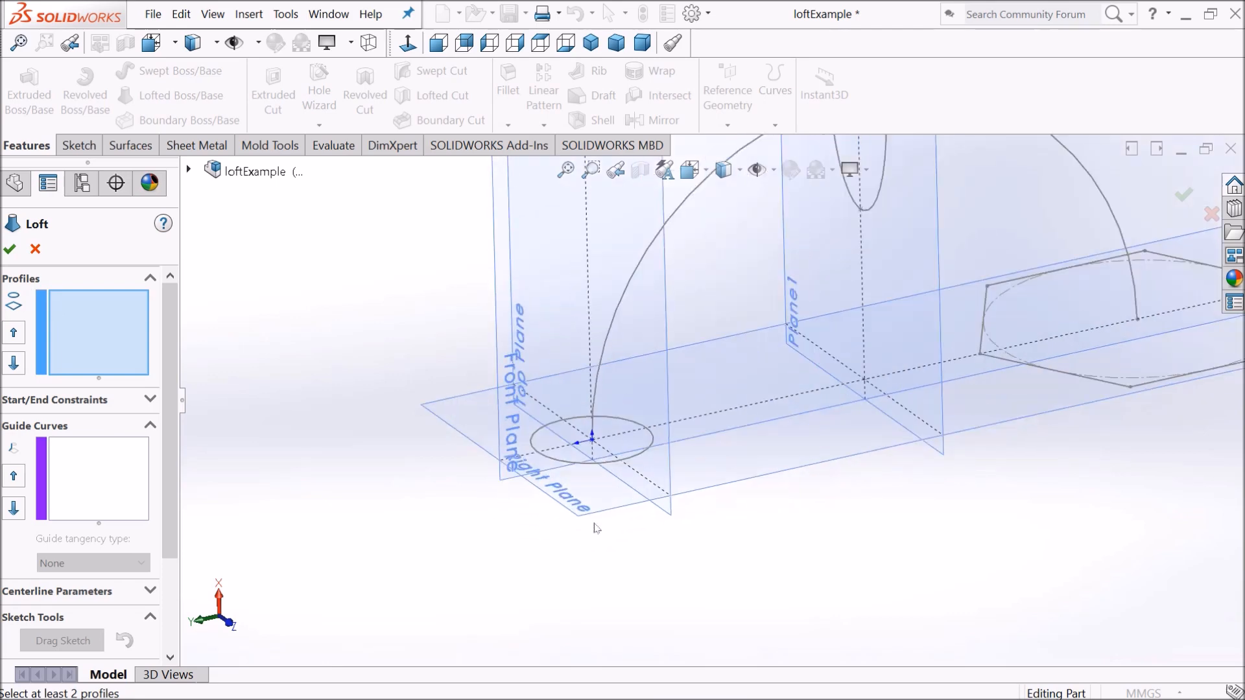
{"action": "left_click", "coordinate": [610, 461]}
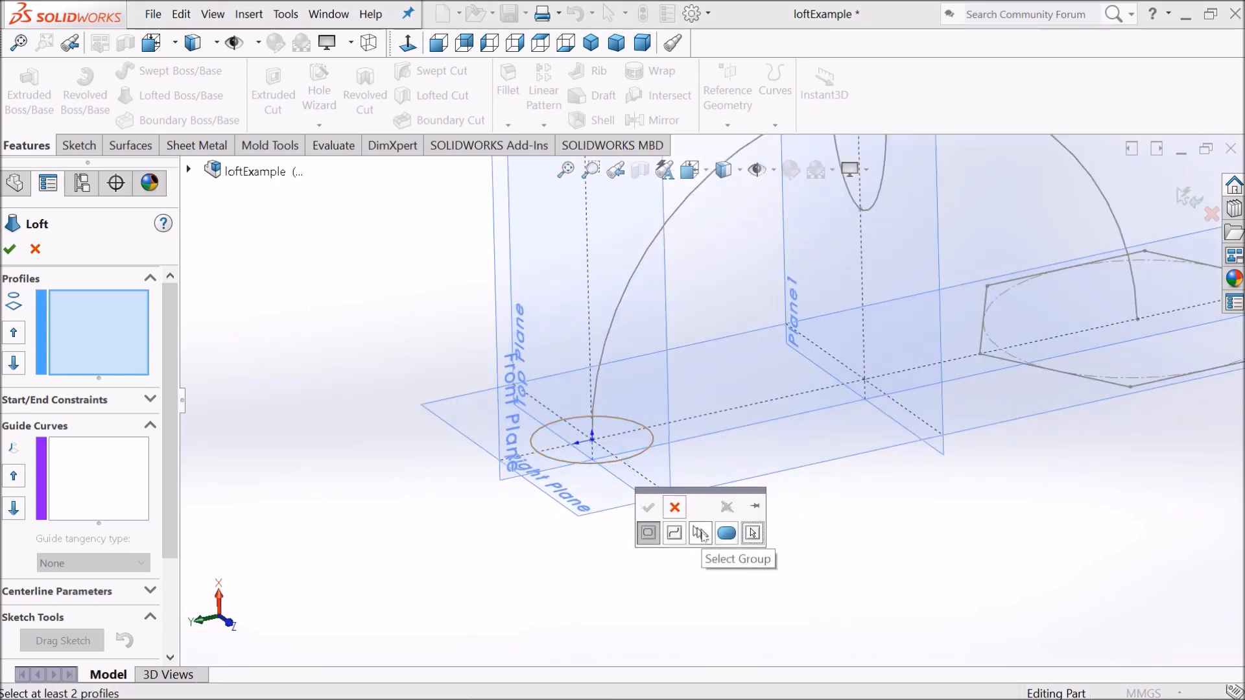
{"action": "left_click", "coordinate": [700, 533]}
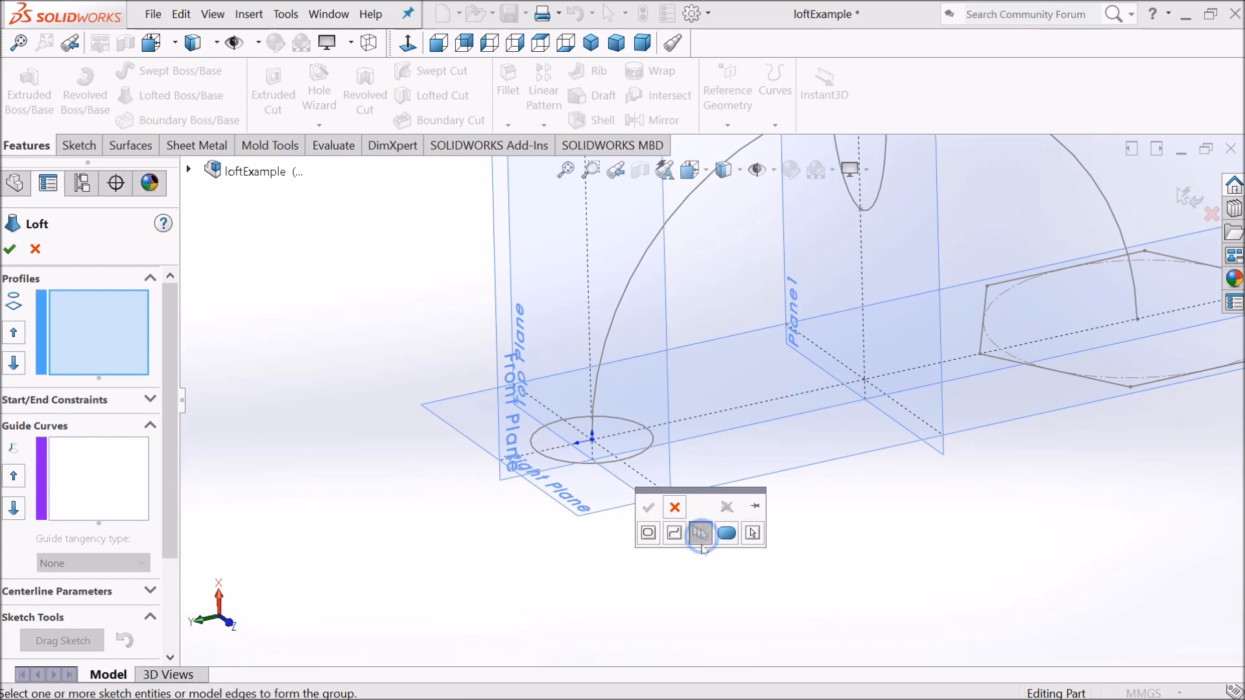
{"action": "left_click", "coordinate": [646, 534]}
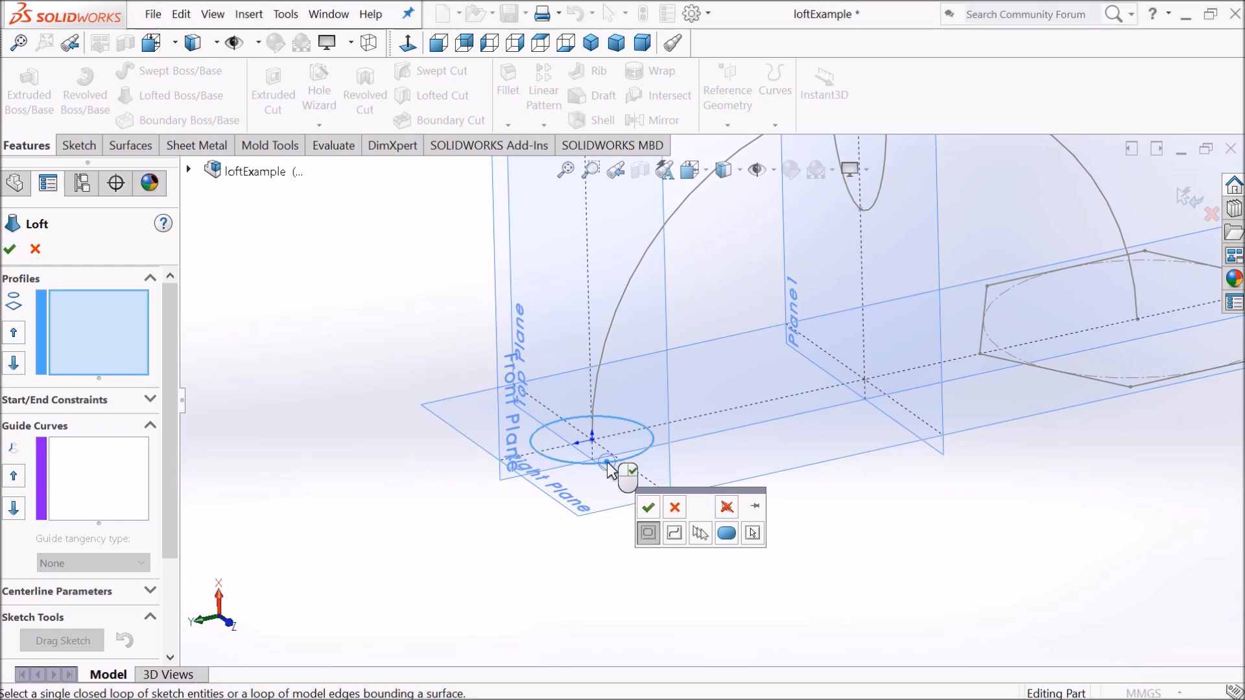
{"action": "left_click", "coordinate": [639, 458]}
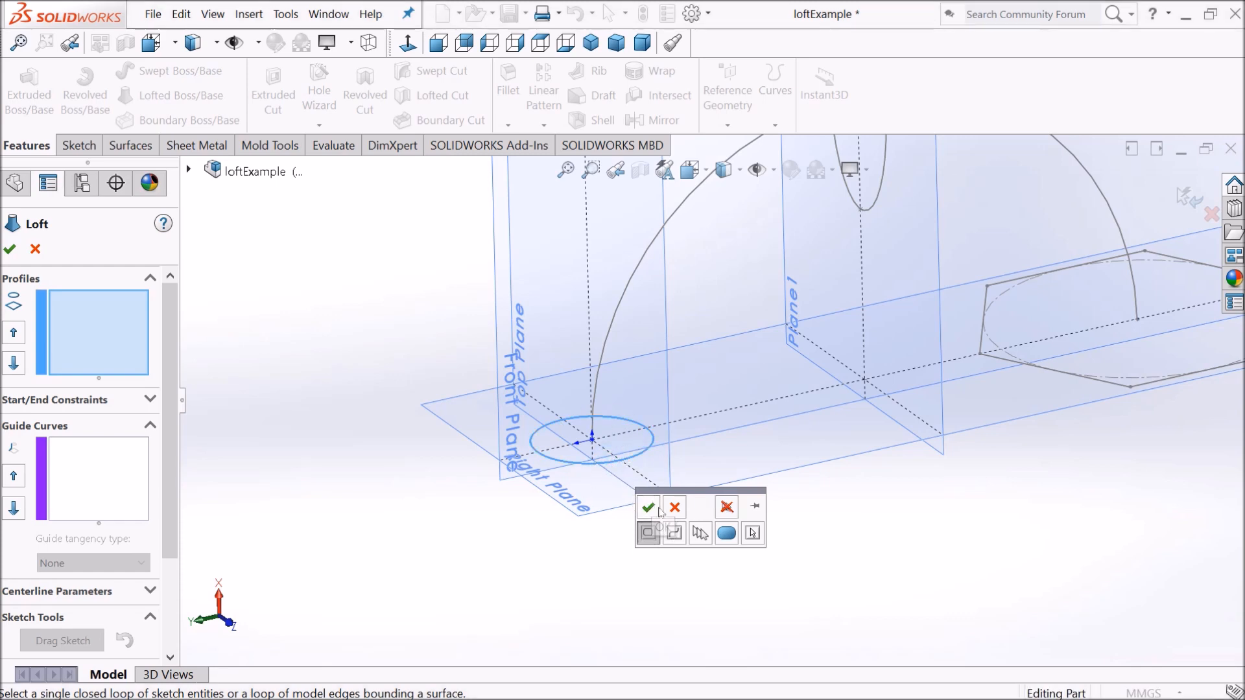
{"action": "left_click", "coordinate": [654, 509]}
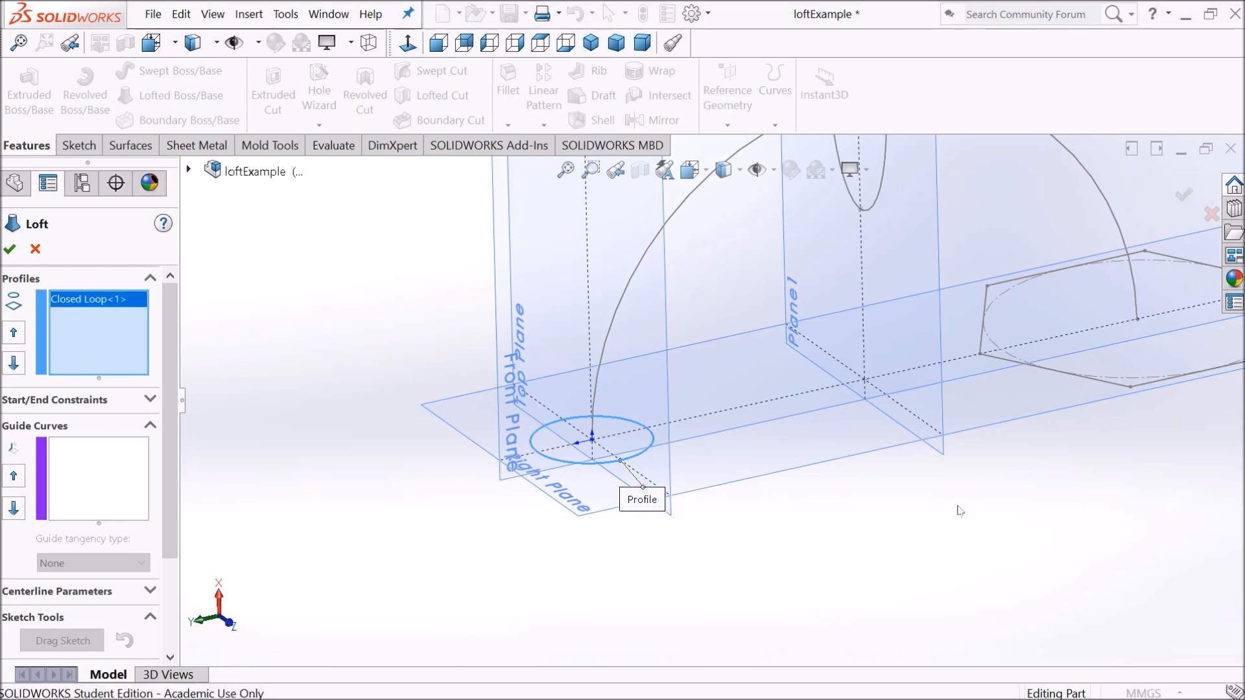
Add the ellipse on Plane1 (Sketch3) as the second loft profile
{"action": "key", "text": "f"}
{"action": "scroll", "coordinate": [755, 262], "scroll_direction": "down", "scroll_amount": 3}
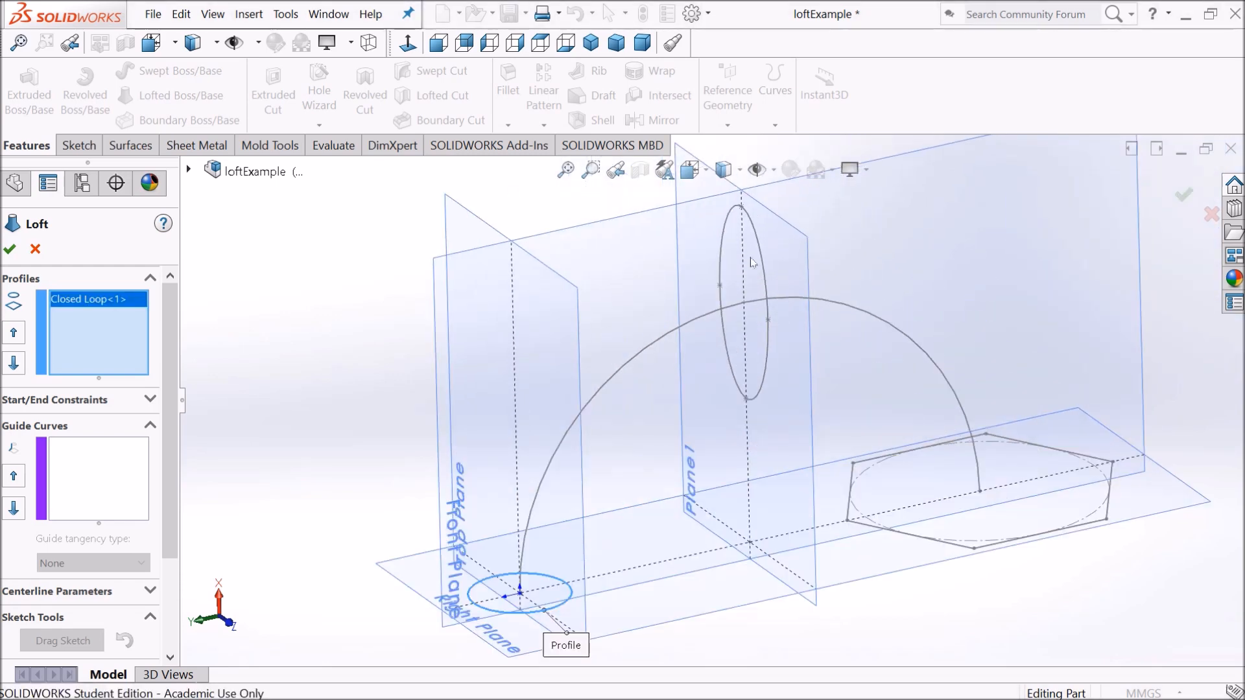
{"action": "left_click", "coordinate": [762, 260]}
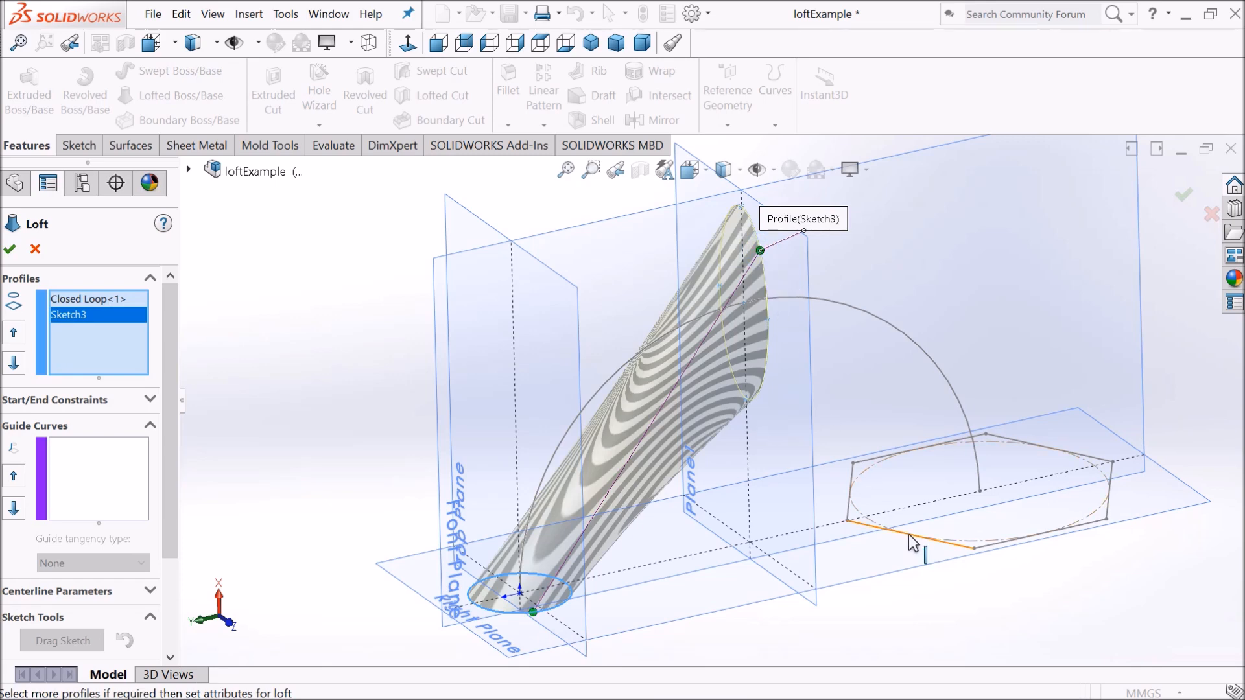
Add the hexagon of Sketch1 as the third loft profile, selected as a closed loop
{"action": "left_click", "coordinate": [914, 544]}
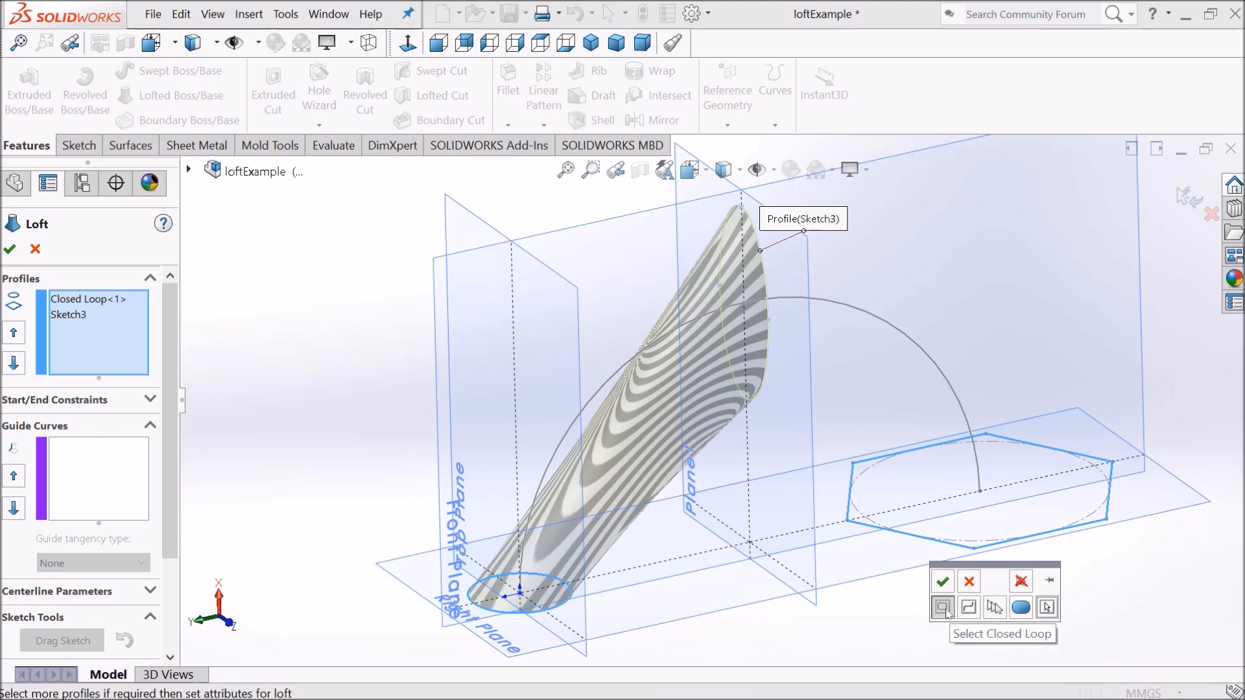
{"action": "left_click", "coordinate": [995, 607]}
{"action": "left_click", "coordinate": [914, 535]}
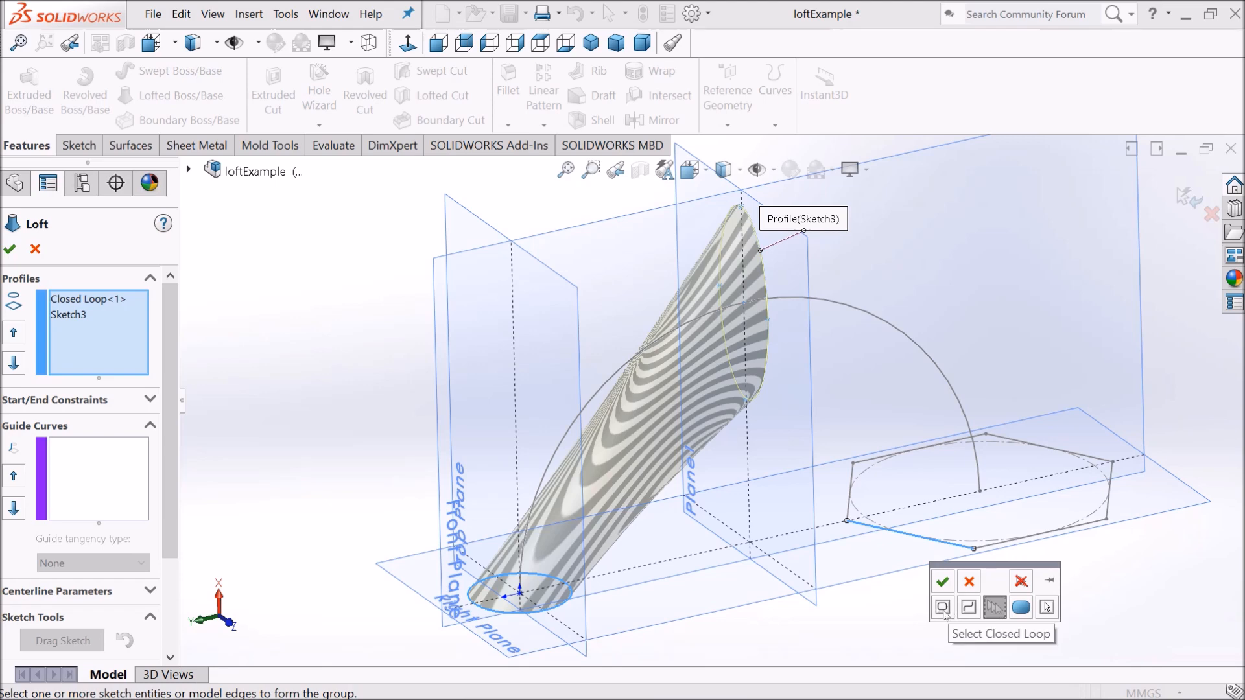
{"action": "left_click", "coordinate": [942, 607]}
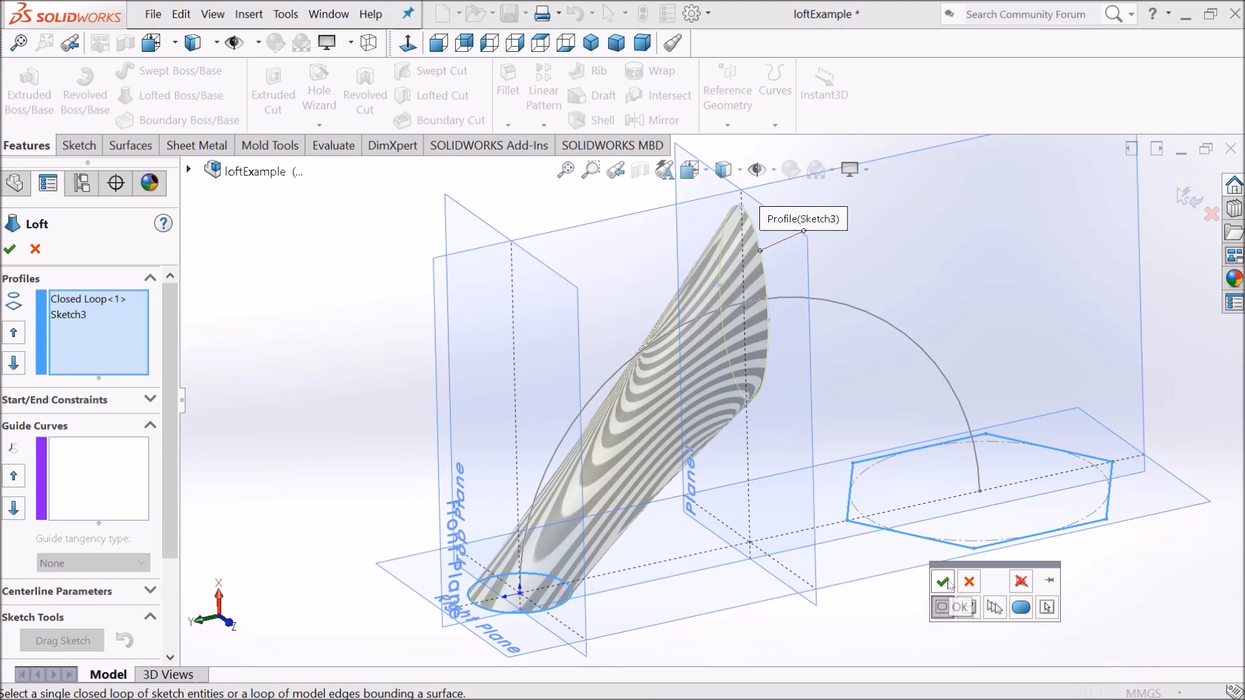
{"action": "left_click", "coordinate": [943, 582]}
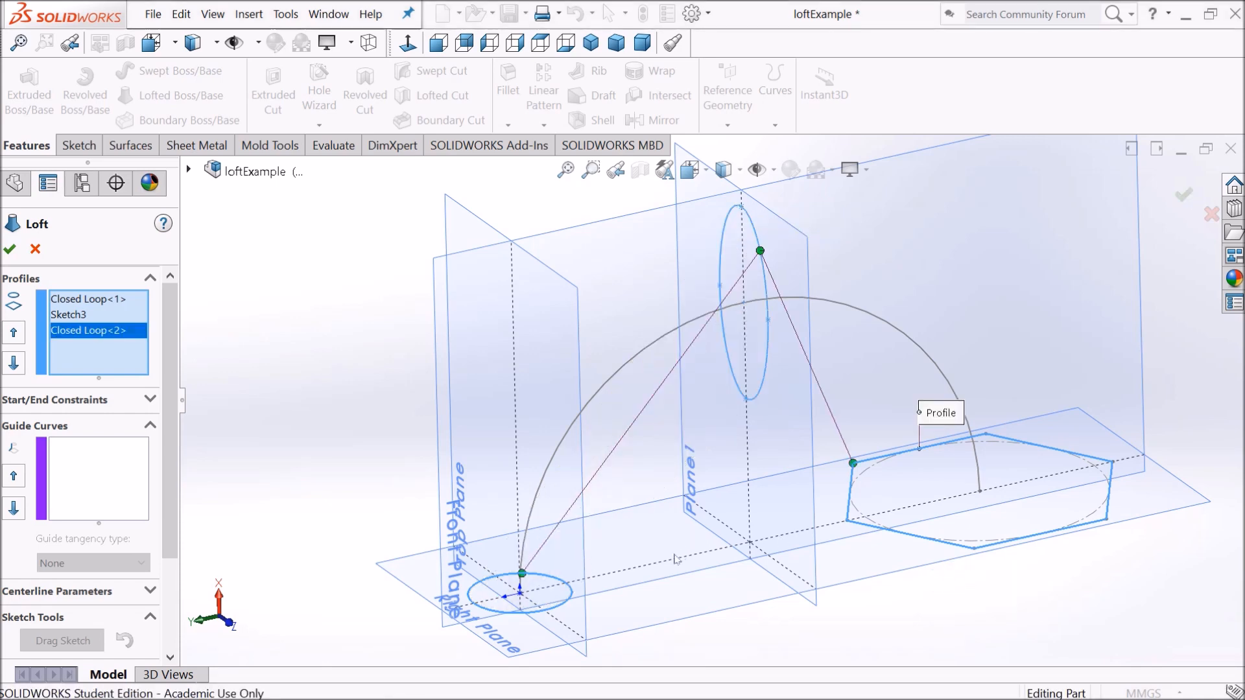
Set the arc in Sketch2 as the loft centerline and move the ellipse's loft connector to the ellipse's lowest point
{"action": "left_click", "coordinate": [154, 591]}
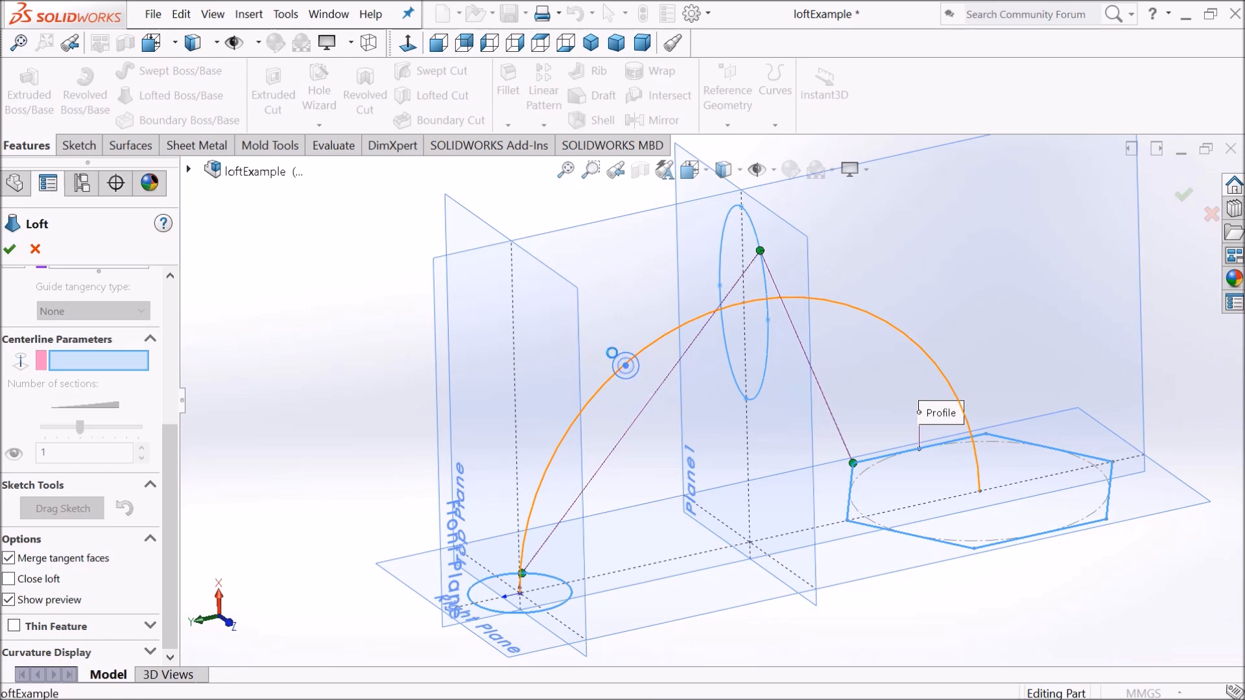
{"action": "left_click", "coordinate": [616, 373]}
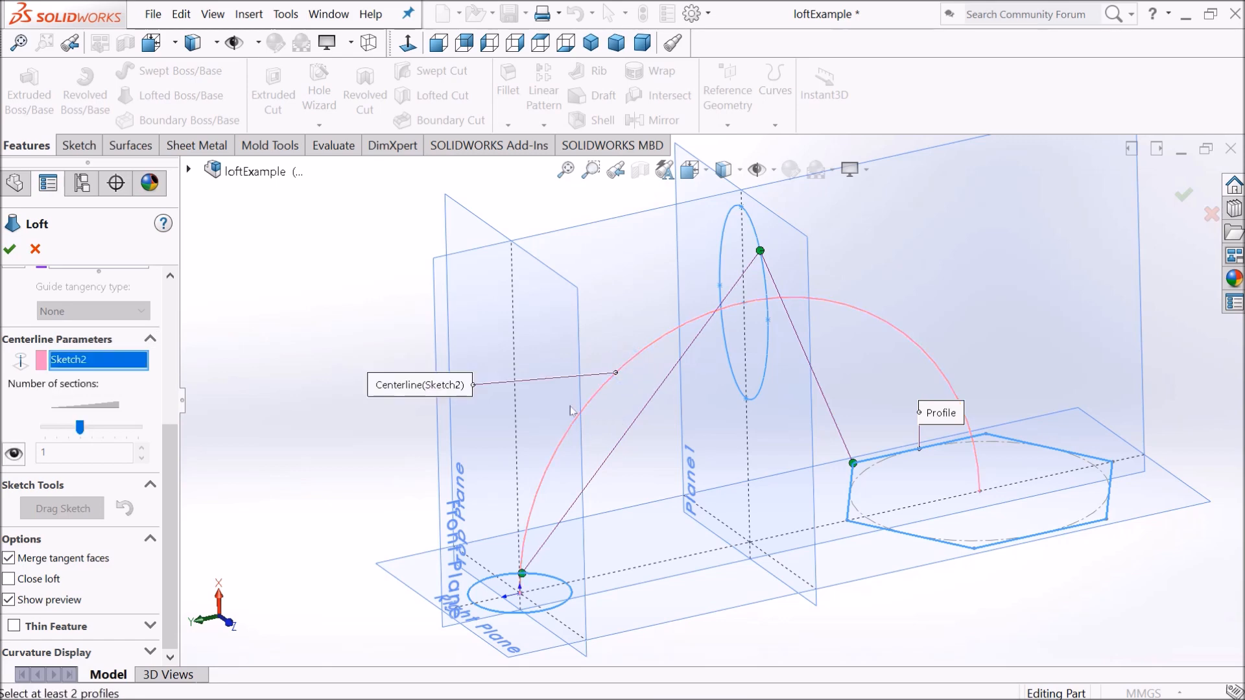
{"action": "scroll", "coordinate": [441, 439], "scroll_direction": "up", "scroll_amount": 1}
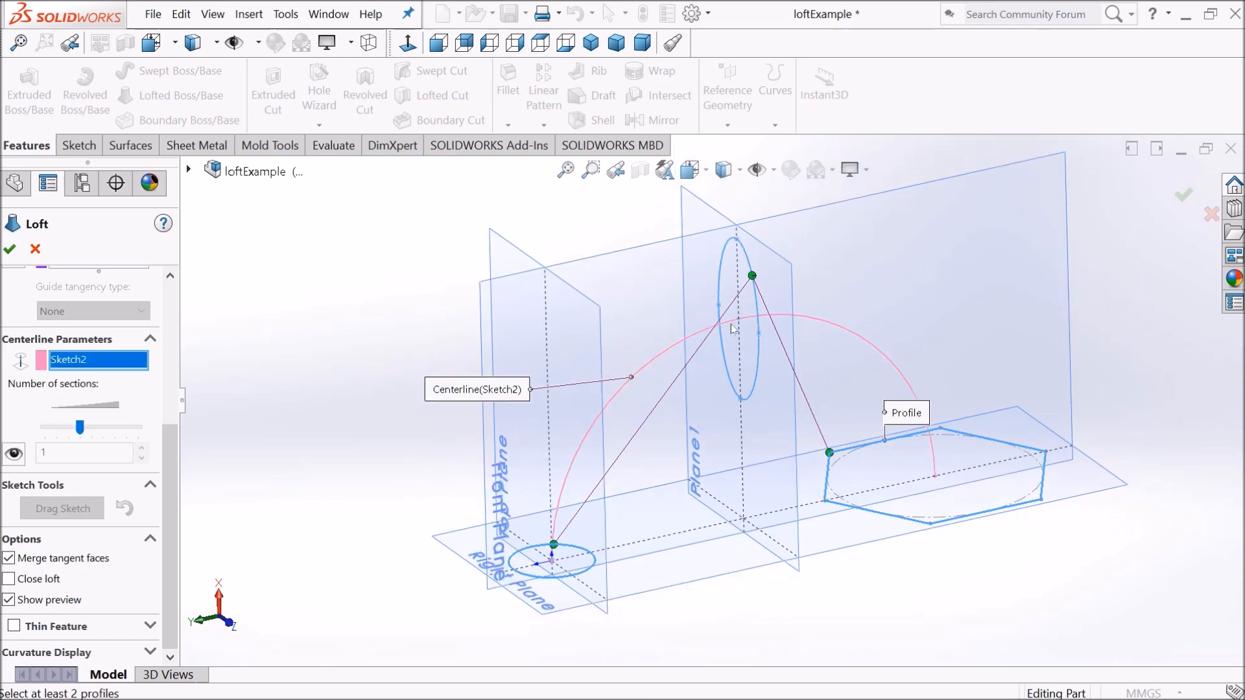
{"action": "left_click_drag", "start_coordinate": [752, 277], "coordinate": [745, 401]}
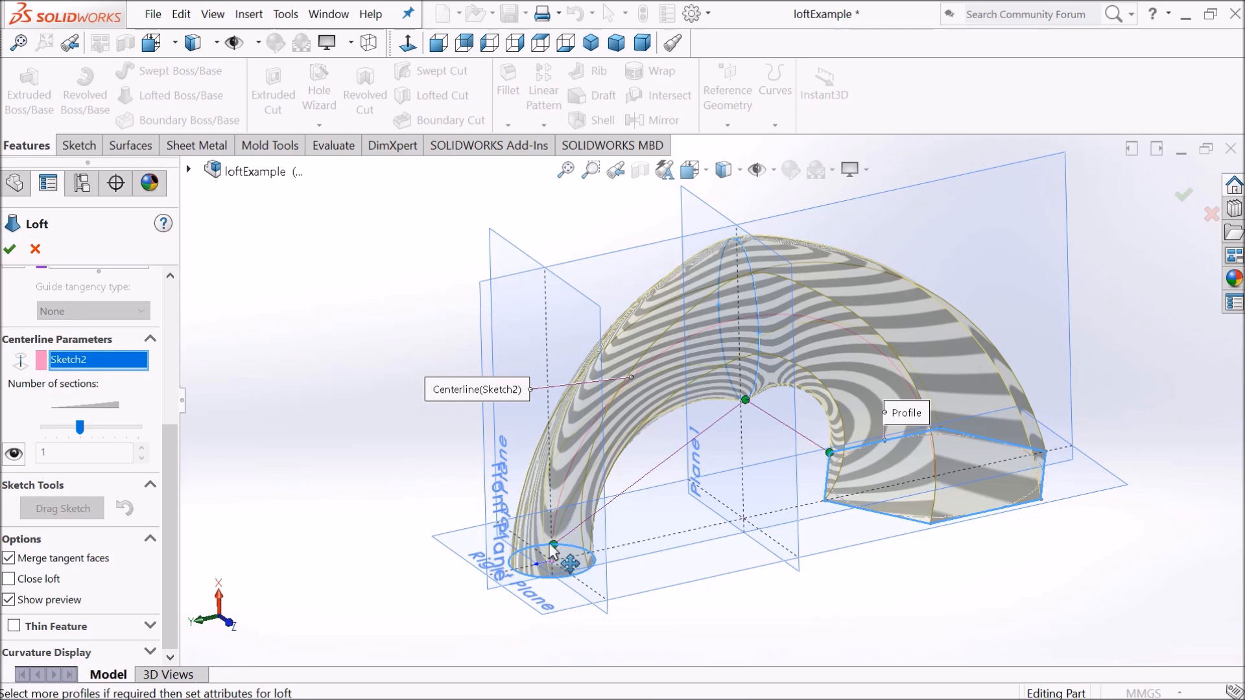
Move the circle's loft connector to the inner side of the circle, facing the hexagon
{"action": "middle_click_drag", "start_coordinate": [567, 562], "coordinate": [546, 505]}
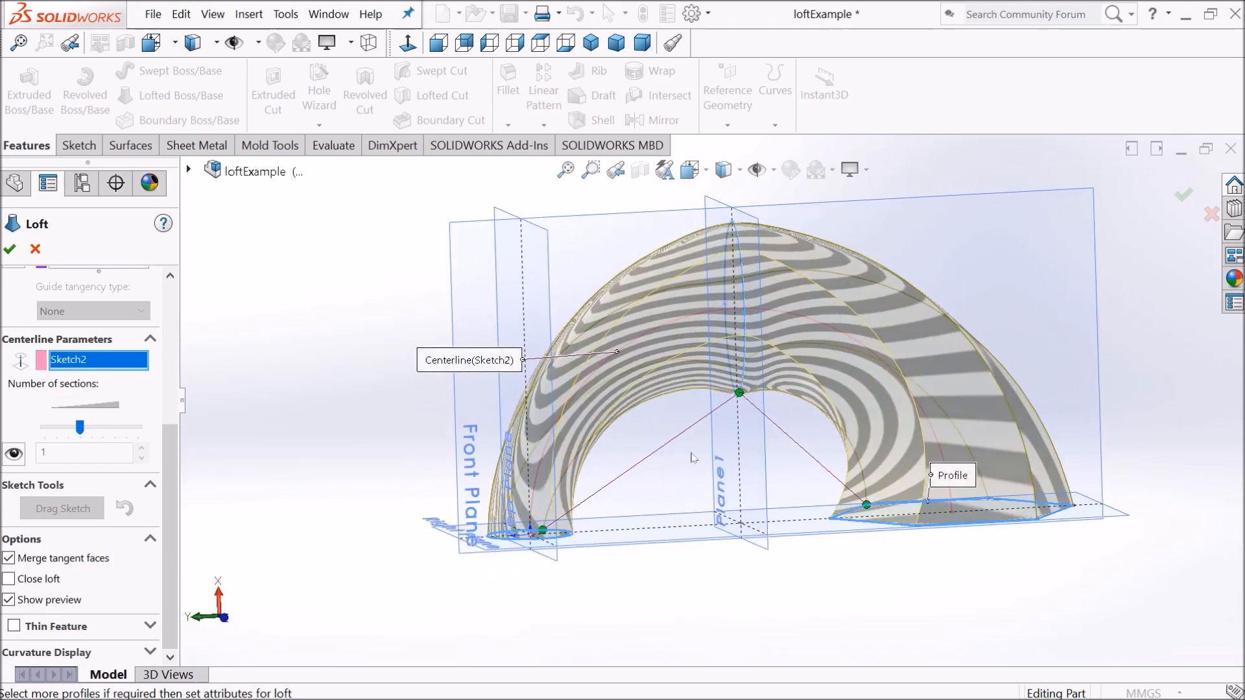
{"action": "middle_click_drag", "start_coordinate": [675, 495], "coordinate": [745, 379]}
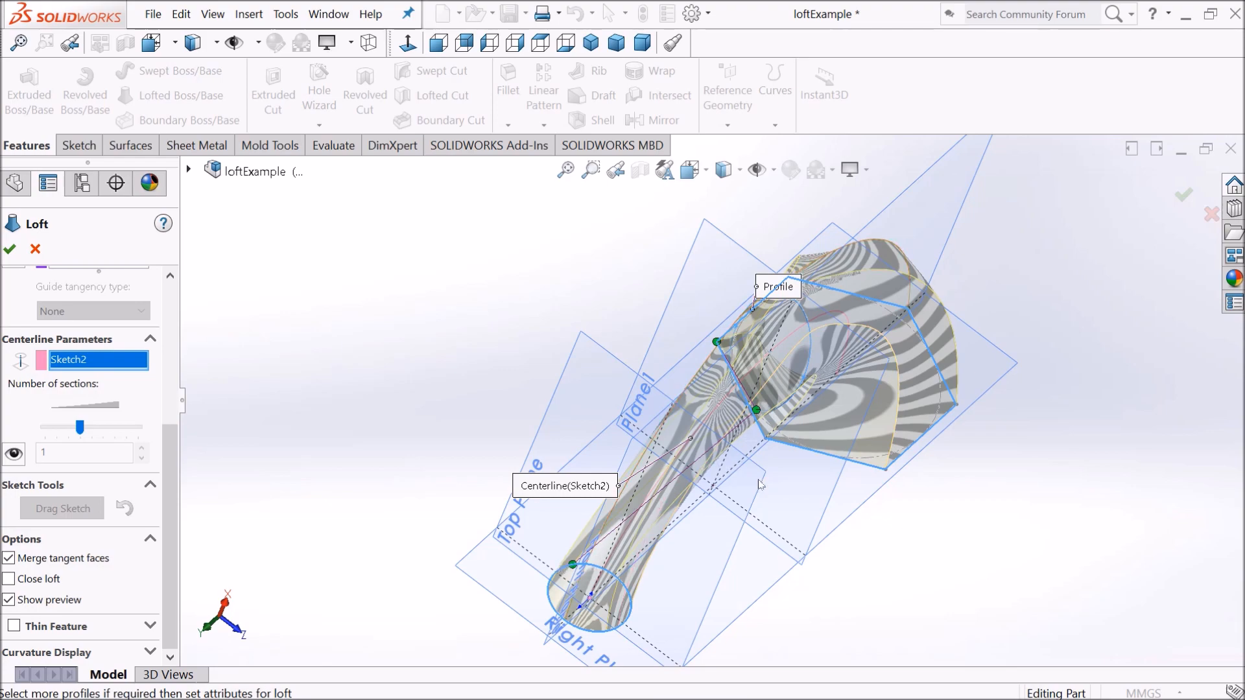
{"action": "middle_click_drag", "start_coordinate": [661, 564], "coordinate": [550, 550]}
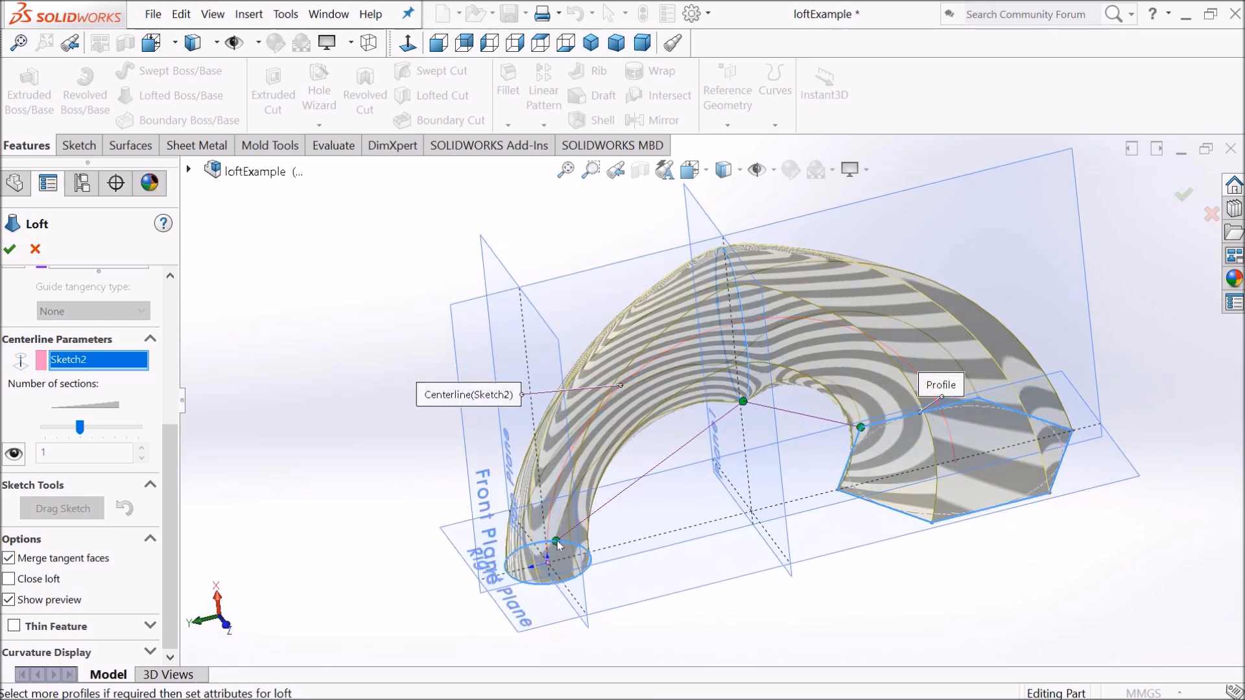
{"action": "left_click_drag", "start_coordinate": [557, 547], "coordinate": [585, 551]}
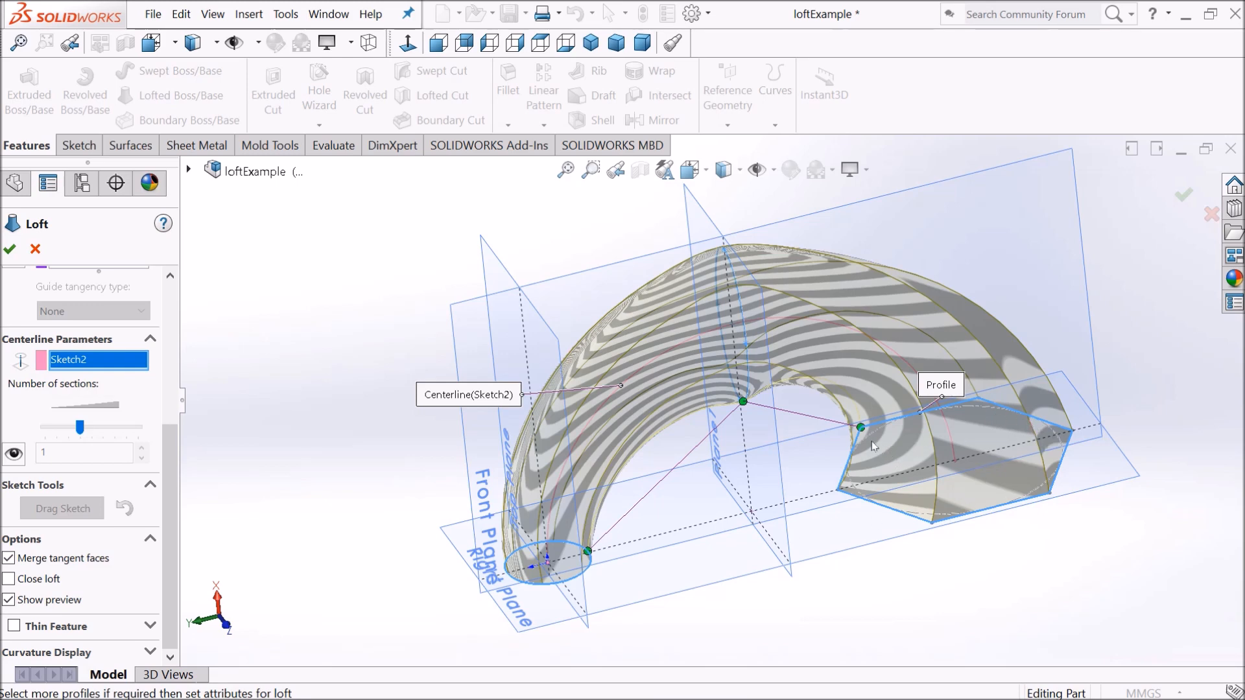
Move the hexagon's loft connector to the other hexagon corner on the side facing the circle
{"action": "middle_click_drag", "start_coordinate": [730, 523], "coordinate": [752, 472]}
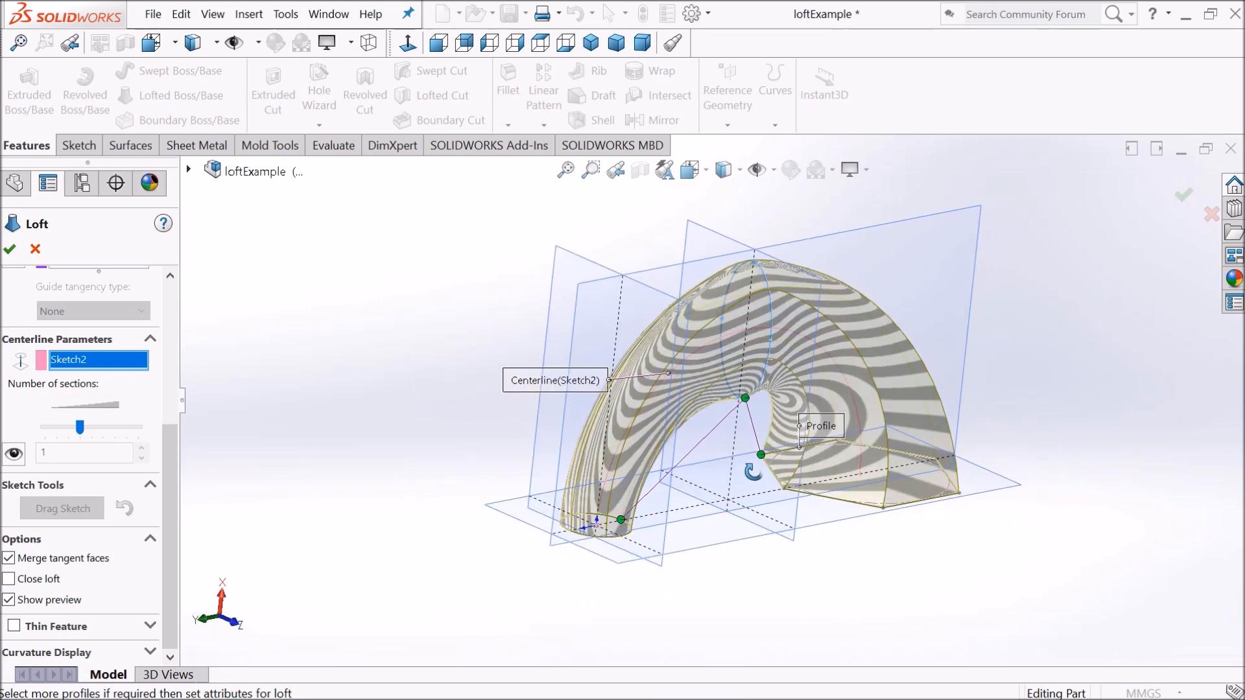
{"action": "middle_click_drag", "start_coordinate": [747, 540], "coordinate": [794, 533]}
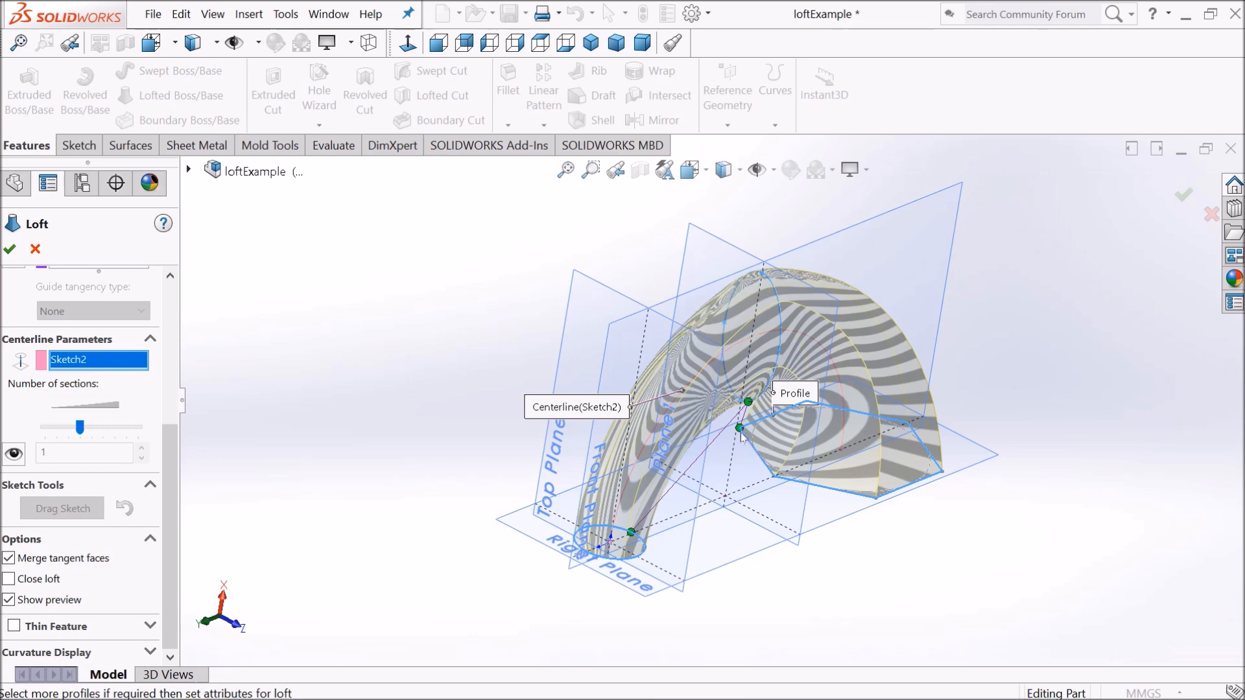
{"action": "middle_click_drag", "start_coordinate": [726, 438], "coordinate": [739, 447]}
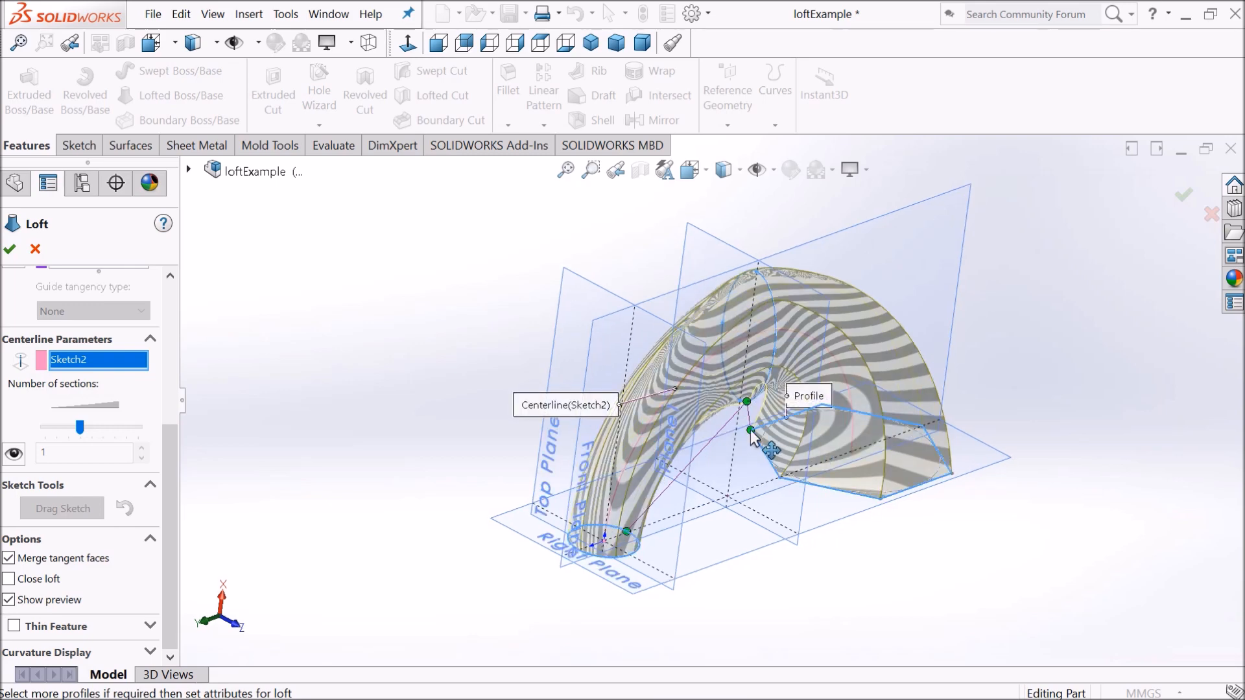
{"action": "left_click_drag", "start_coordinate": [750, 431], "coordinate": [751, 447]}
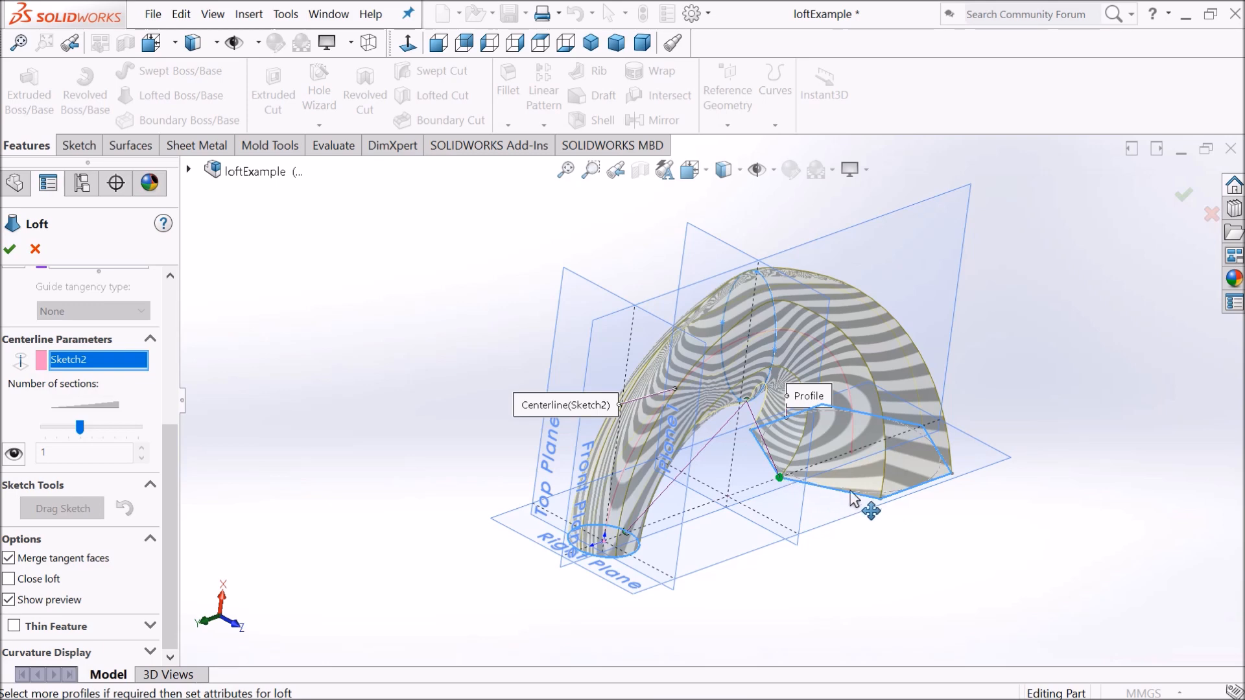
{"action": "left_click_drag", "start_coordinate": [887, 509], "coordinate": [788, 481]}
{"action": "middle_click_drag", "start_coordinate": [768, 512], "coordinate": [756, 508]}
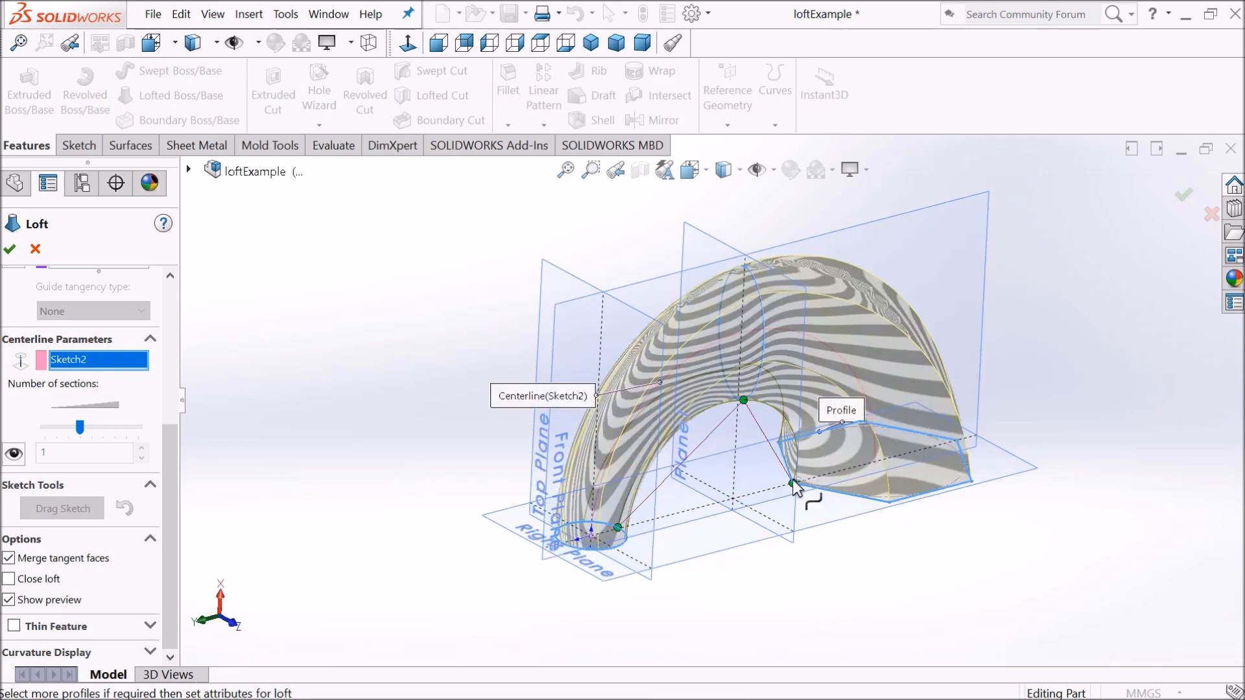
Try the hexagon's loft connector at the adjacent corner farther from the circle and return it to the inner corner
{"action": "left_click_drag", "start_coordinate": [793, 486], "coordinate": [889, 502]}
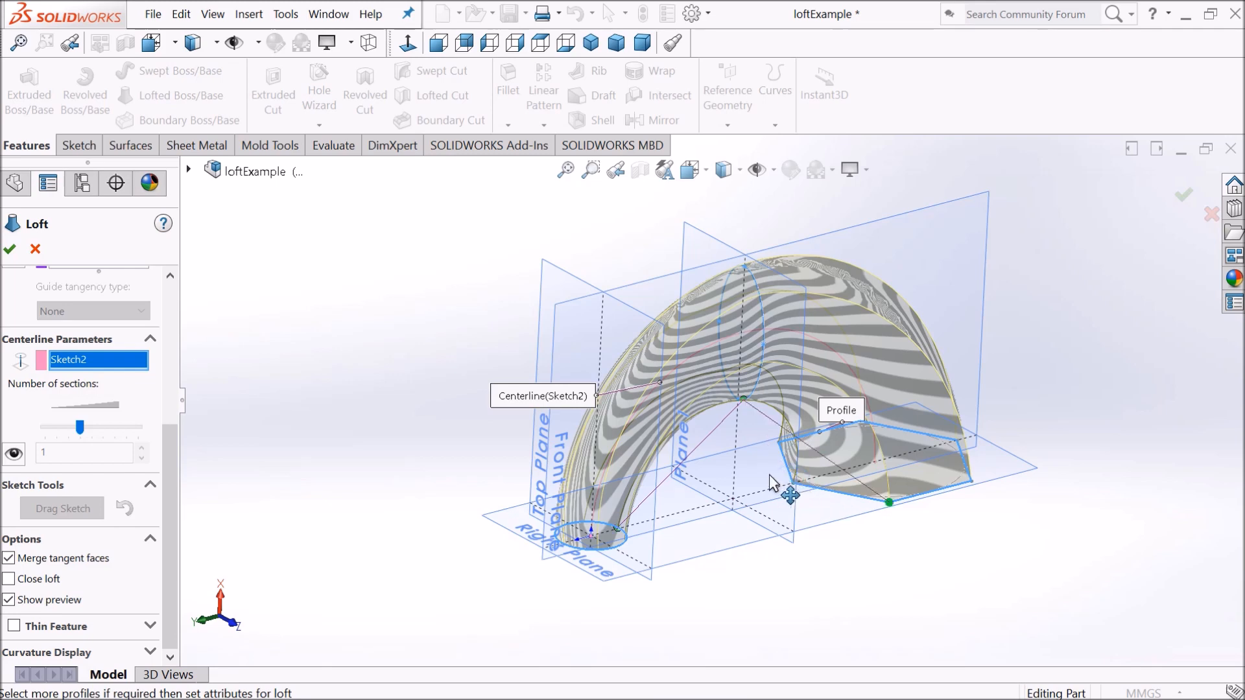
{"action": "left_click_drag", "start_coordinate": [889, 504], "coordinate": [792, 482]}
{"action": "middle_click_drag", "start_coordinate": [759, 541], "coordinate": [735, 459]}
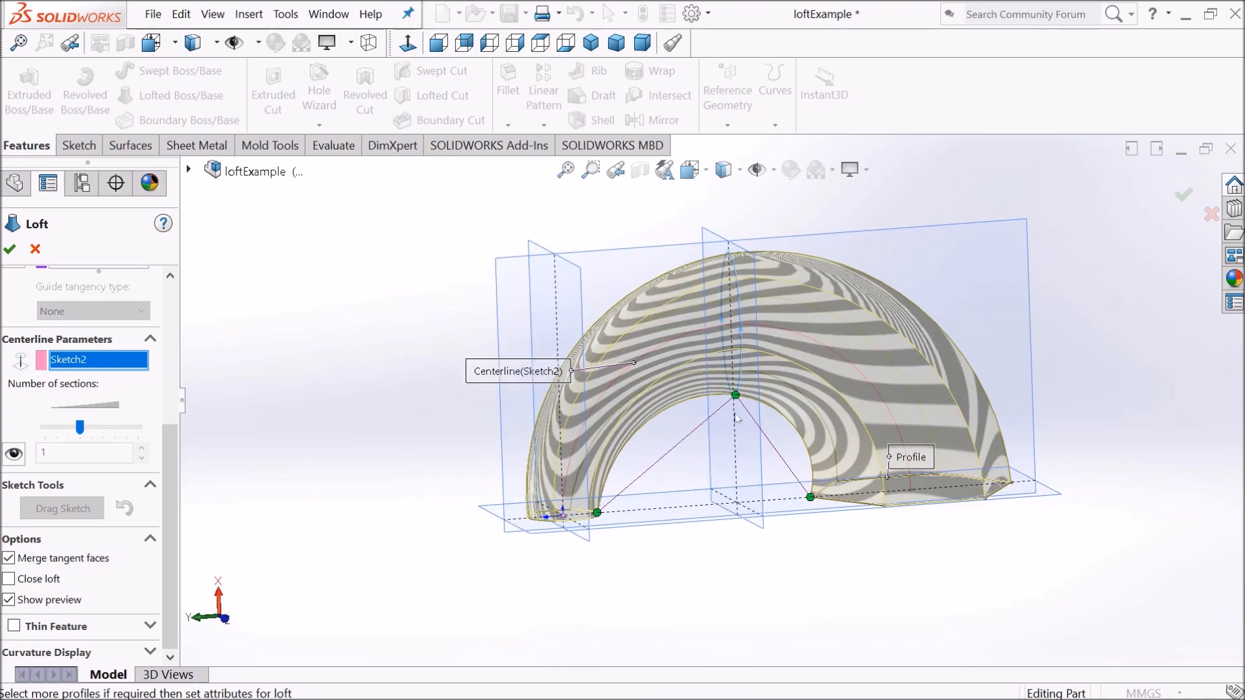
Set both the start and end constraints of the loft to Normal To Profile
{"action": "mouse_move", "coordinate": [675, 533]}
{"action": "middle_mouse_down"}
{"action": "mouse_move", "coordinate": [741, 635]}
{"action": "mouse_move", "coordinate": [695, 546]}
{"action": "middle_mouse_up"}
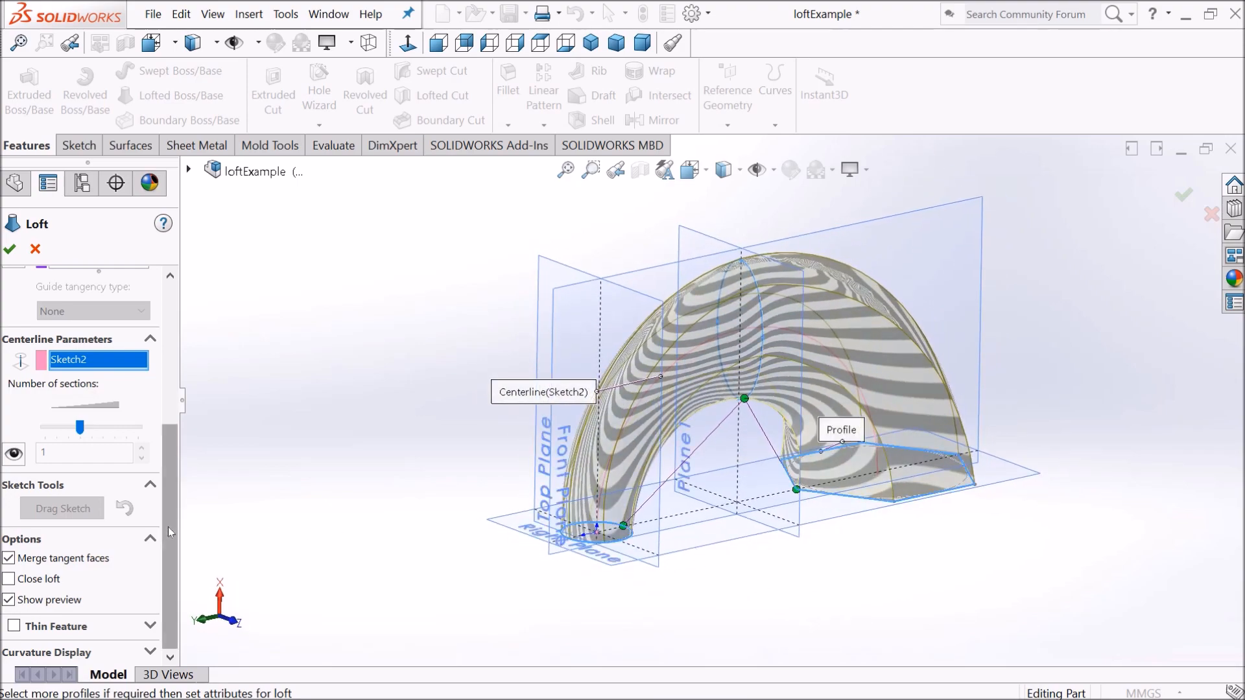
{"action": "left_click_drag", "start_coordinate": [168, 524], "coordinate": [172, 381]}
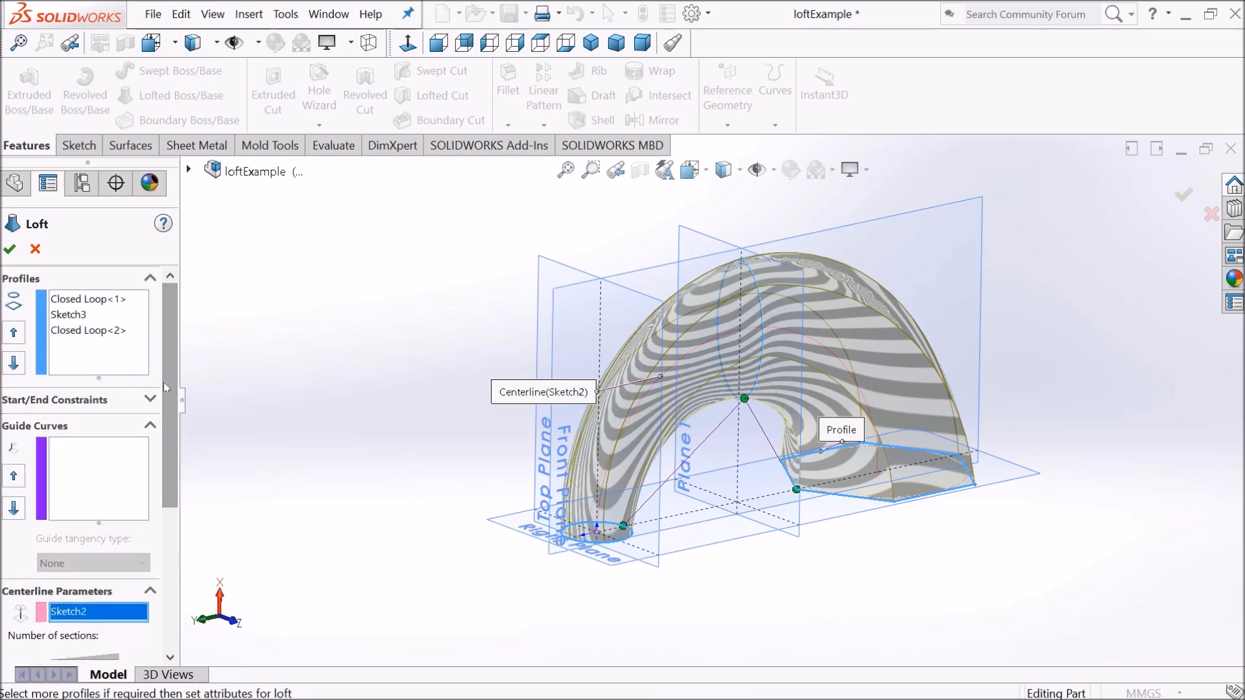
{"action": "left_click", "coordinate": [156, 398]}
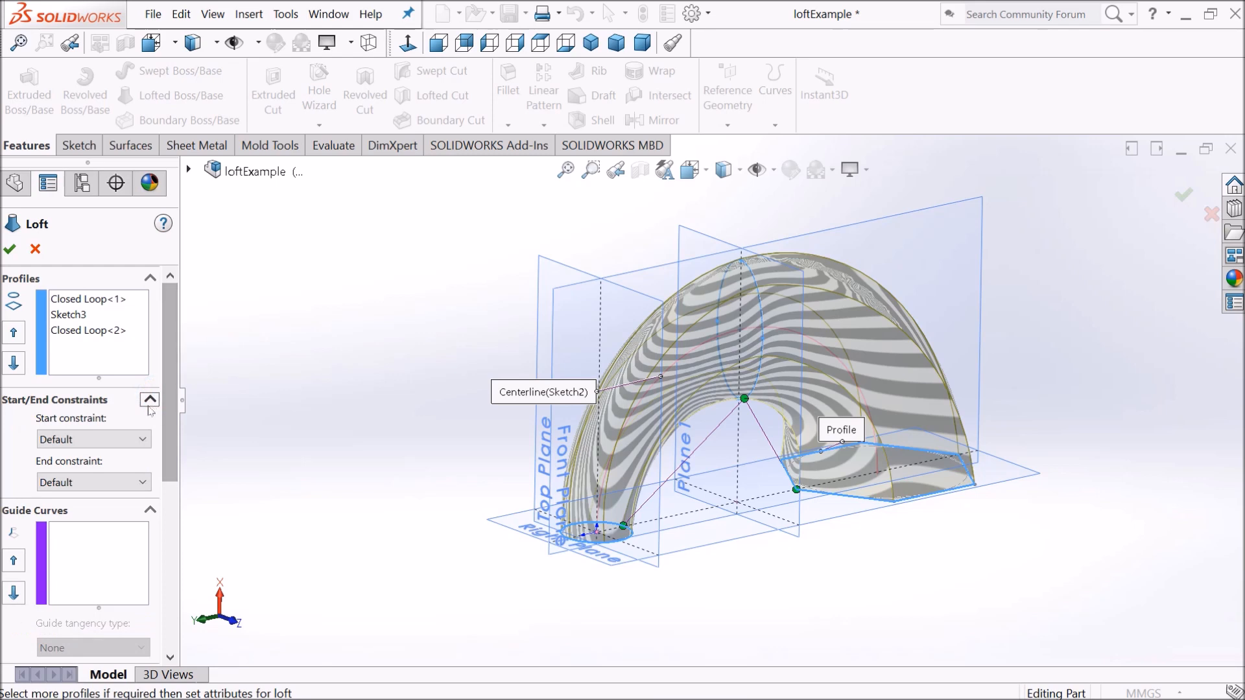
{"action": "left_click", "coordinate": [148, 449]}
{"action": "left_click", "coordinate": [96, 499]}
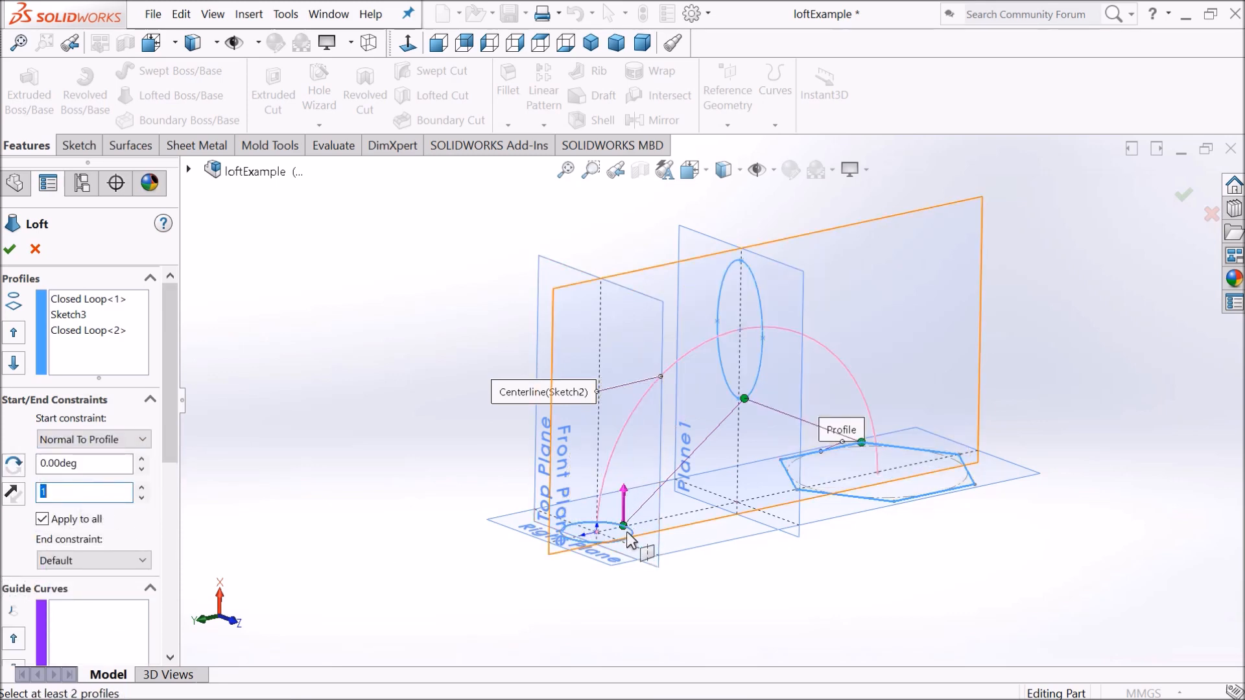
{"action": "left_click", "coordinate": [130, 560]}
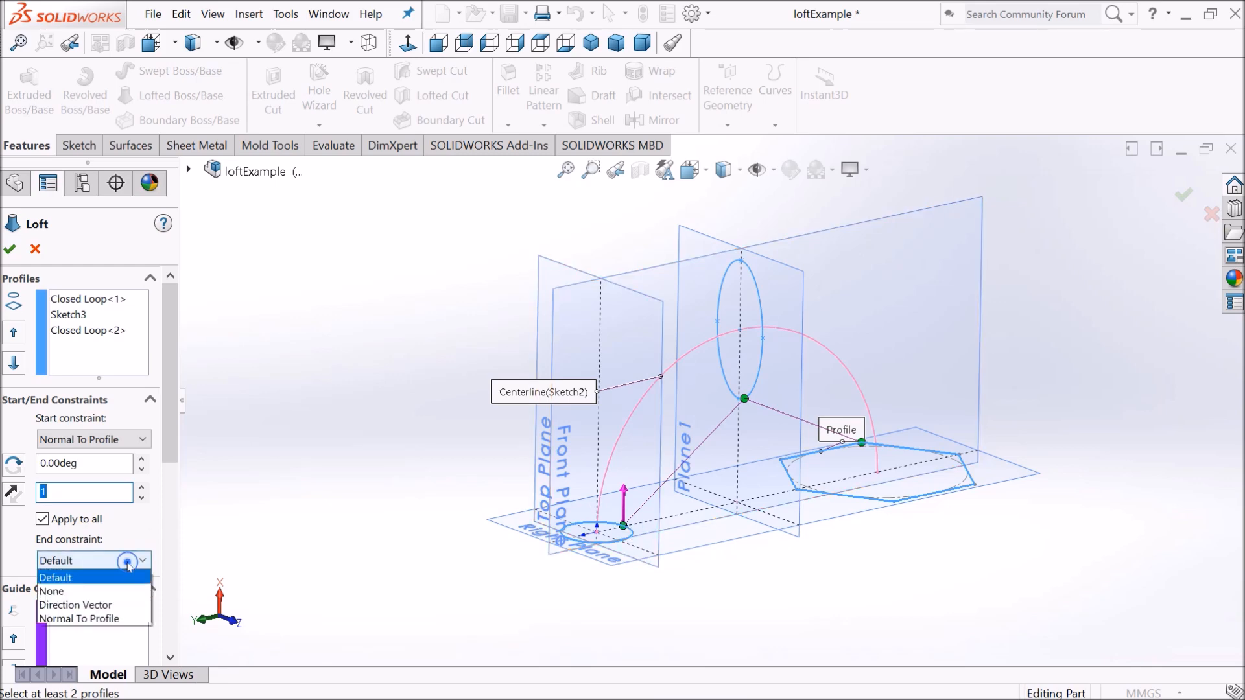
{"action": "left_click", "coordinate": [101, 619]}
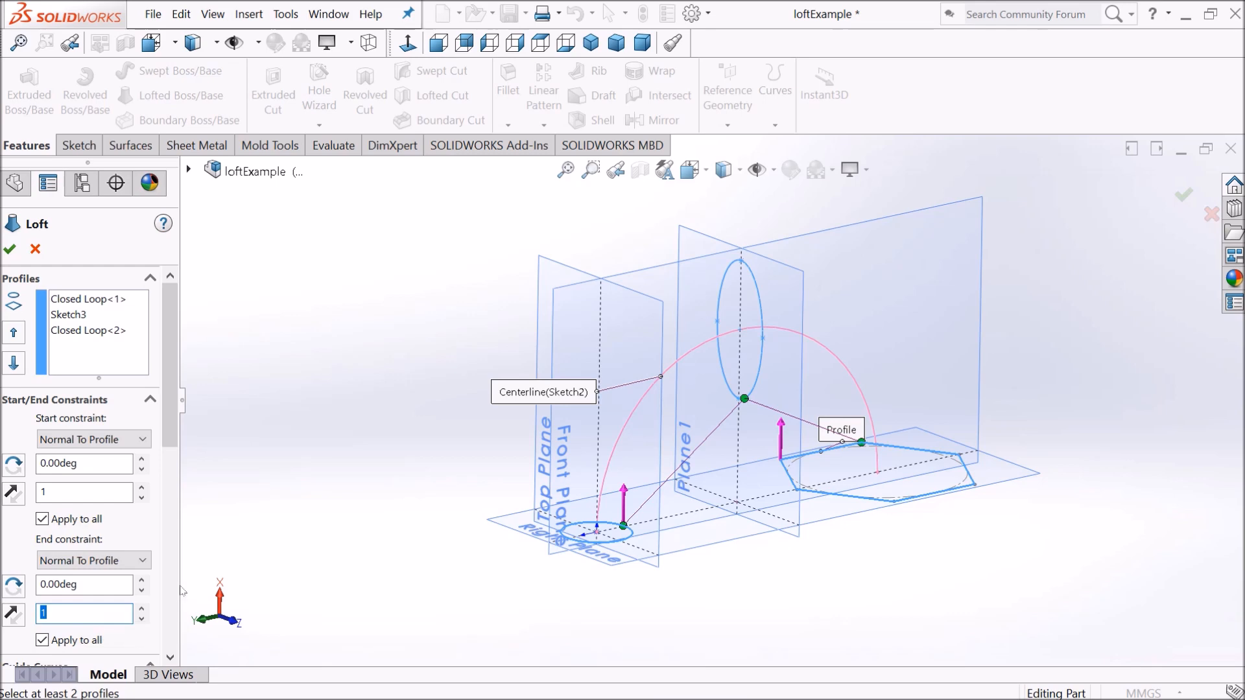
Try to complete the loft and move the hexagon's loft connector back to the inner corner facing the circle
{"action": "left_click_drag", "start_coordinate": [173, 398], "coordinate": [177, 608]}
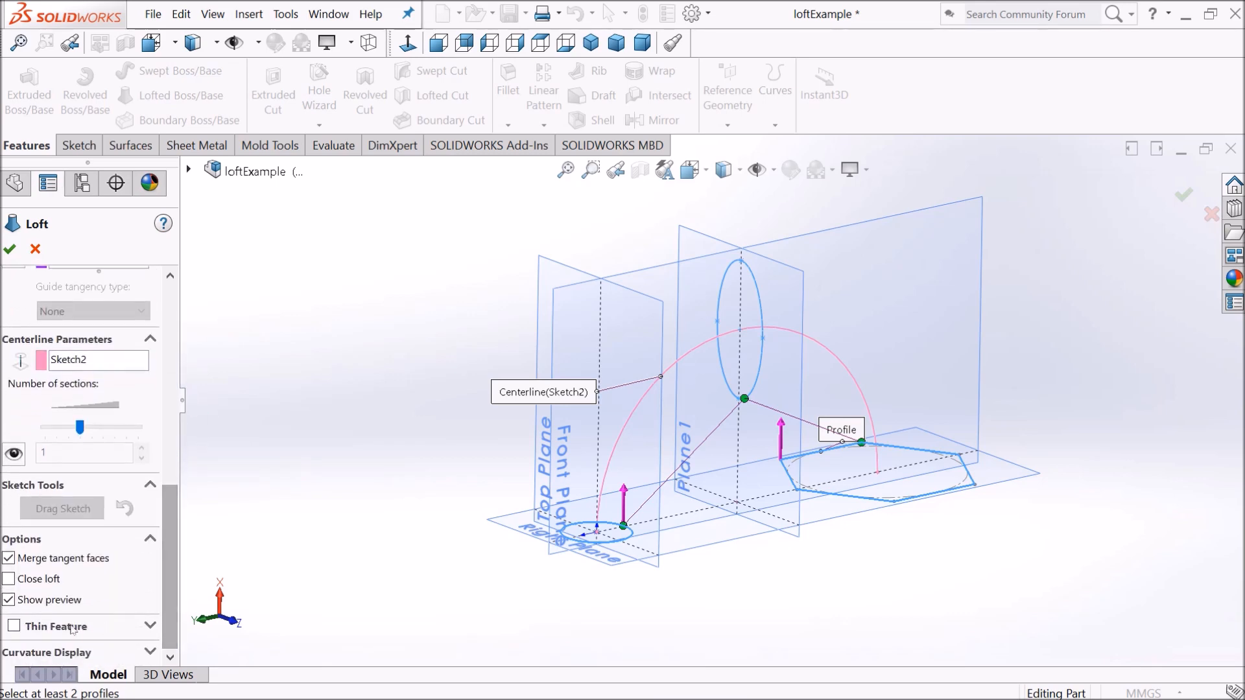
{"action": "left_click", "coordinate": [9, 251]}
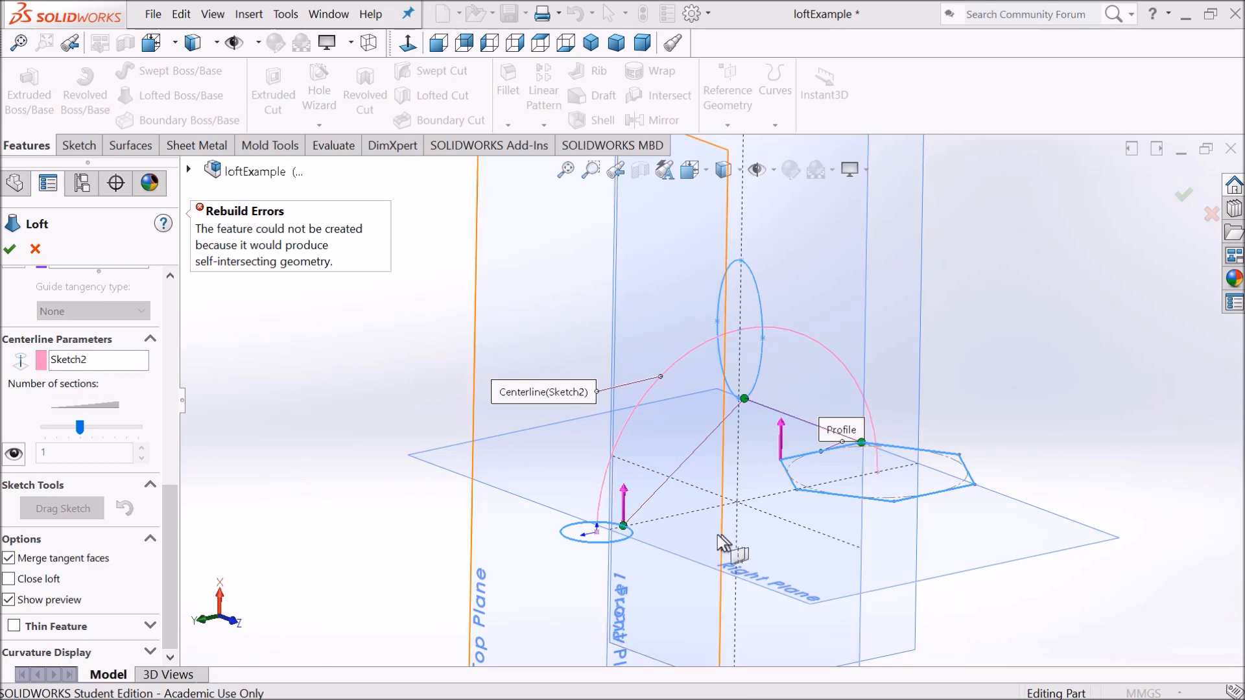
{"action": "middle_click_drag", "start_coordinate": [765, 547], "coordinate": [802, 455]}
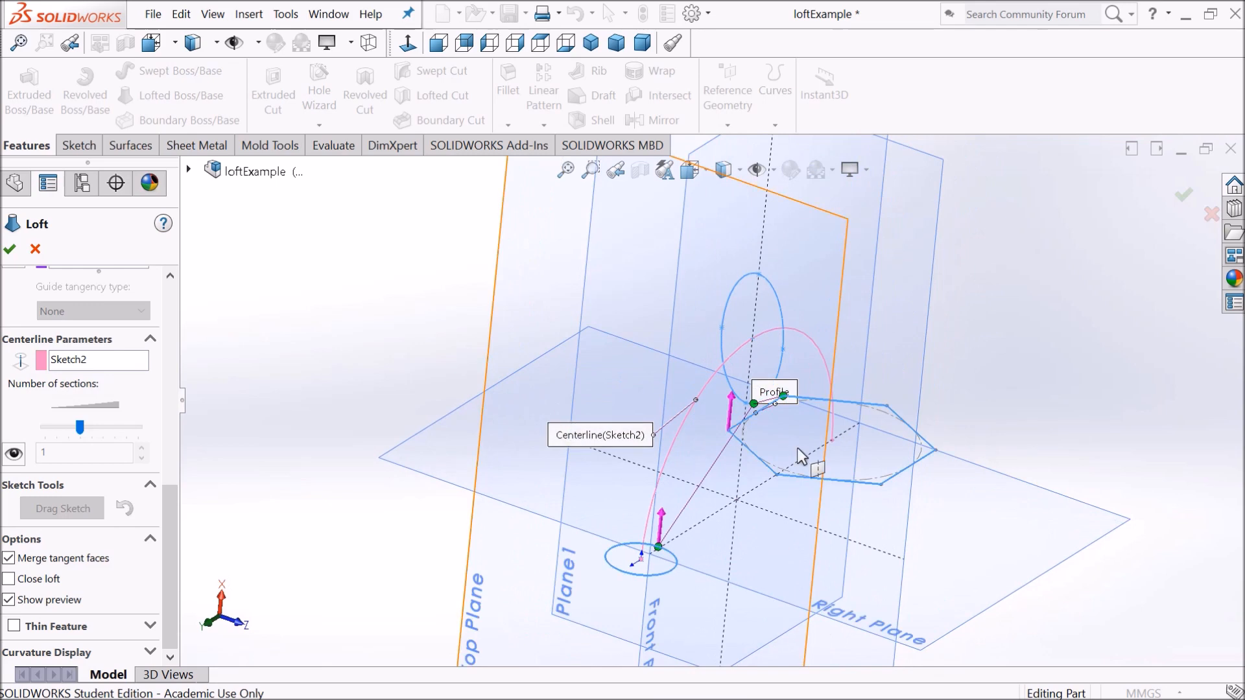
{"action": "left_click_drag", "start_coordinate": [784, 396], "coordinate": [714, 376]}
{"action": "left_click_drag", "start_coordinate": [784, 402], "coordinate": [795, 481]}
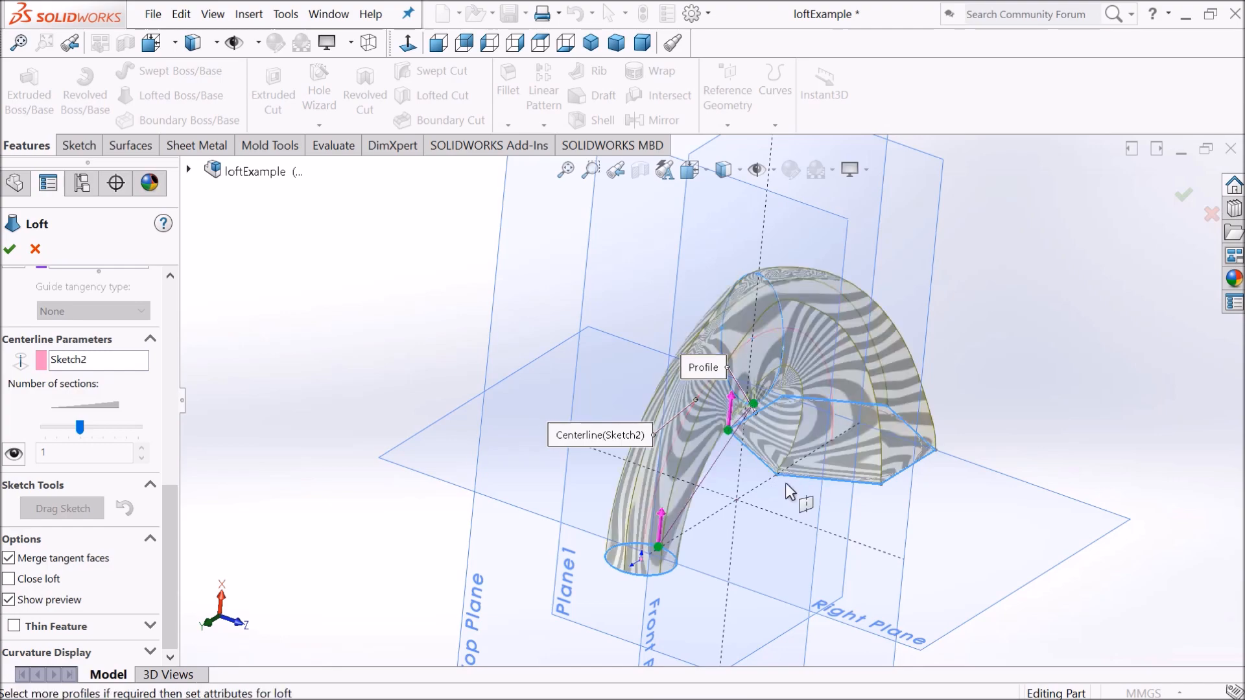
{"action": "left_click_drag", "start_coordinate": [728, 431], "coordinate": [742, 435]}
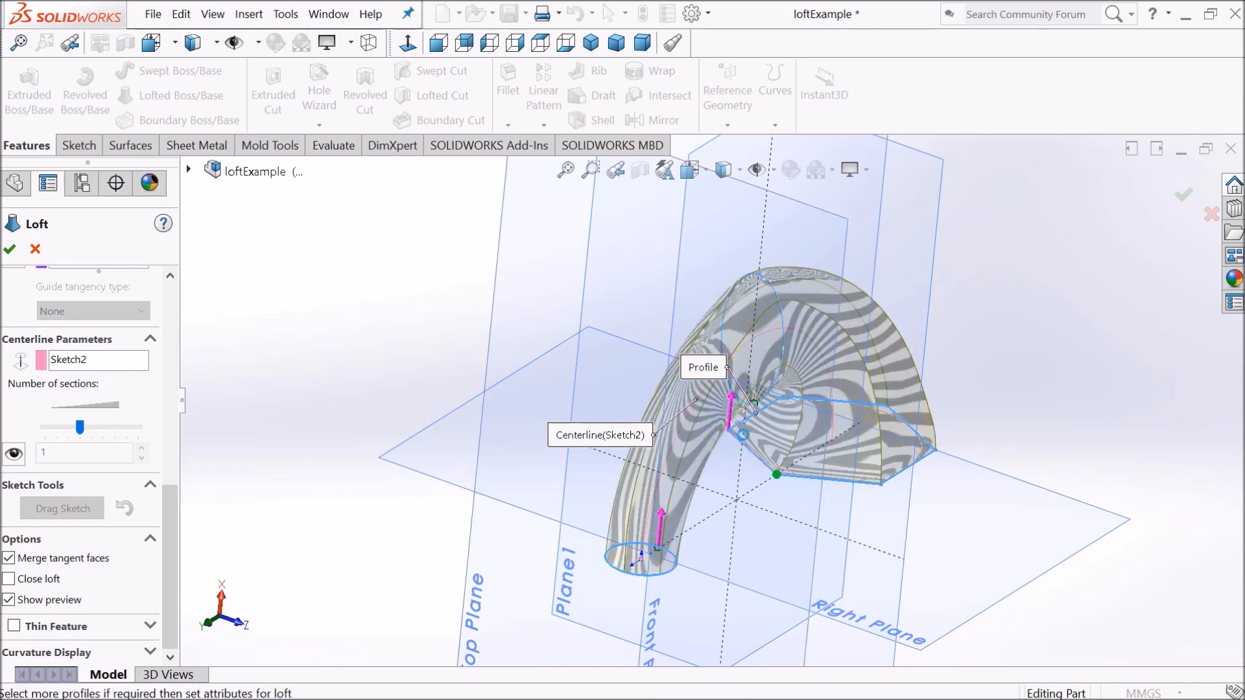
Check the loft preview and its end constraints, and complete the loft through the circle, ellipse and hexagon
{"action": "middle_click_drag", "start_coordinate": [675, 576], "coordinate": [742, 519]}
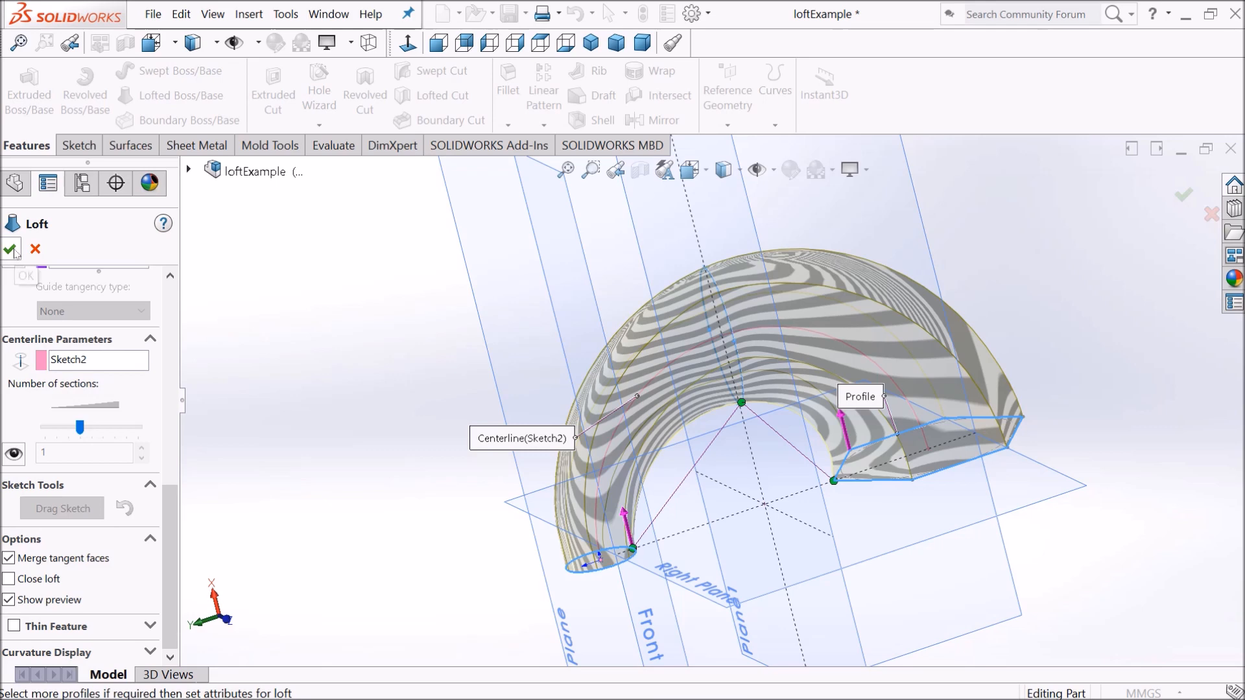
{"action": "left_click_drag", "start_coordinate": [170, 492], "coordinate": [181, 292]}
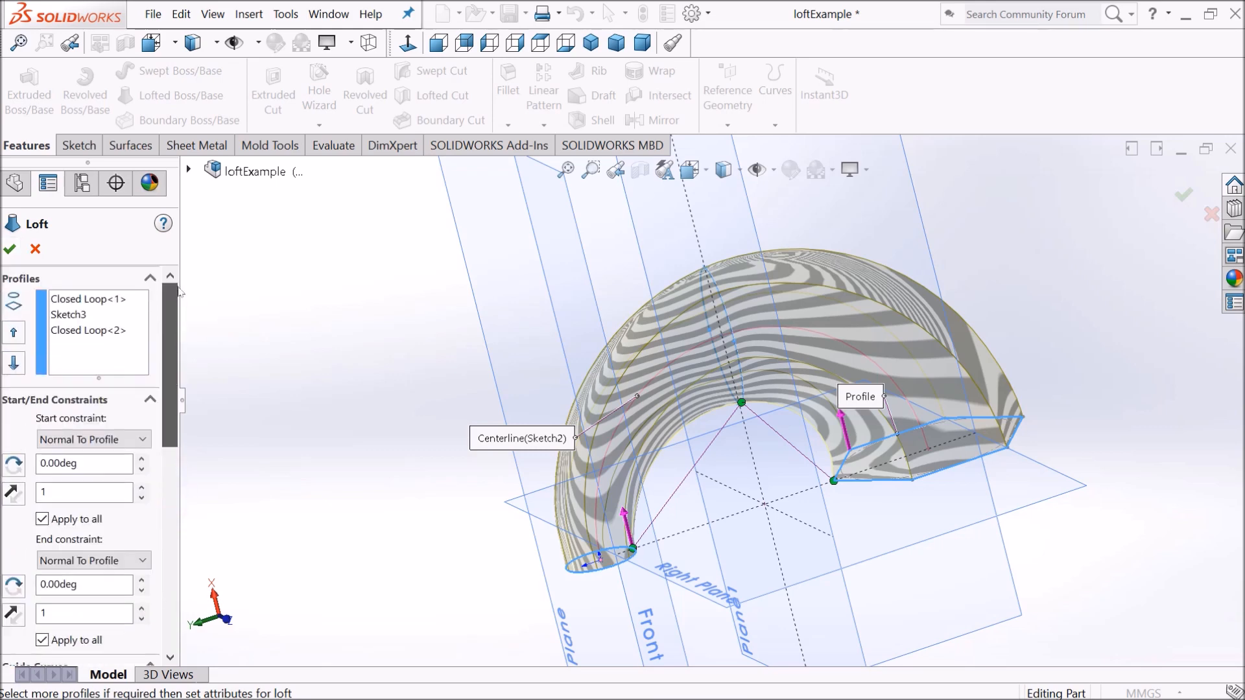
{"action": "middle_click_drag", "start_coordinate": [536, 433], "coordinate": [529, 389]}
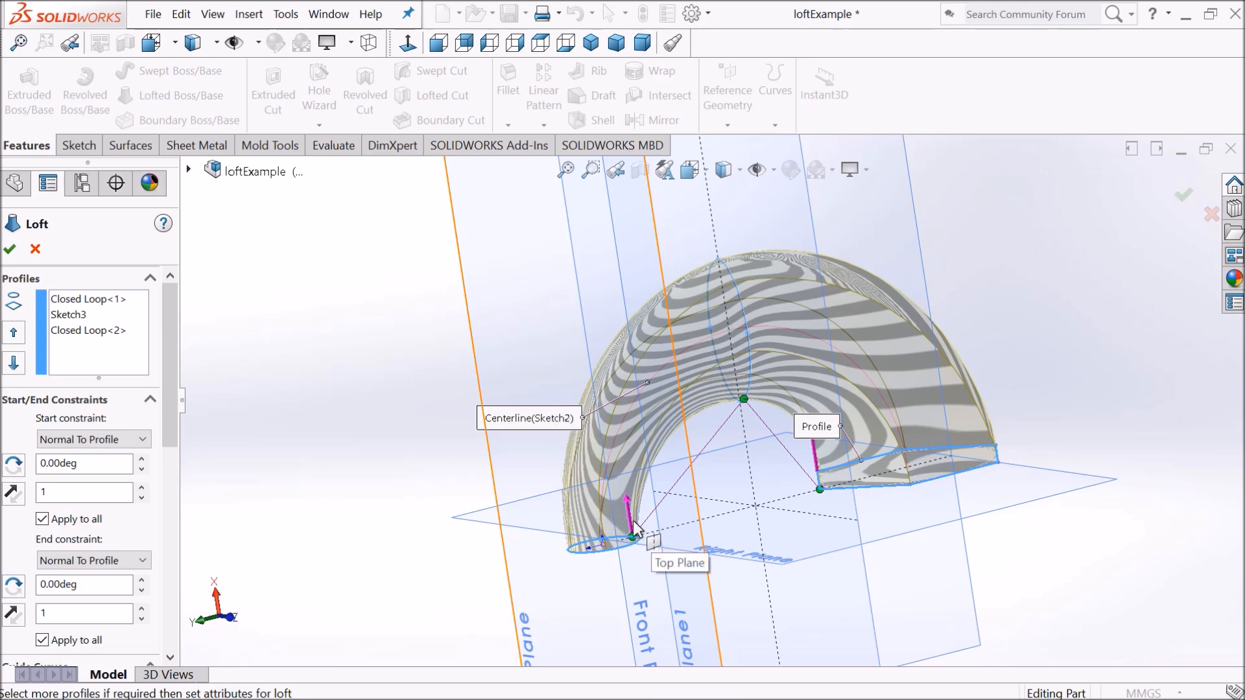
{"action": "middle_click_drag", "start_coordinate": [528, 509], "coordinate": [512, 557]}
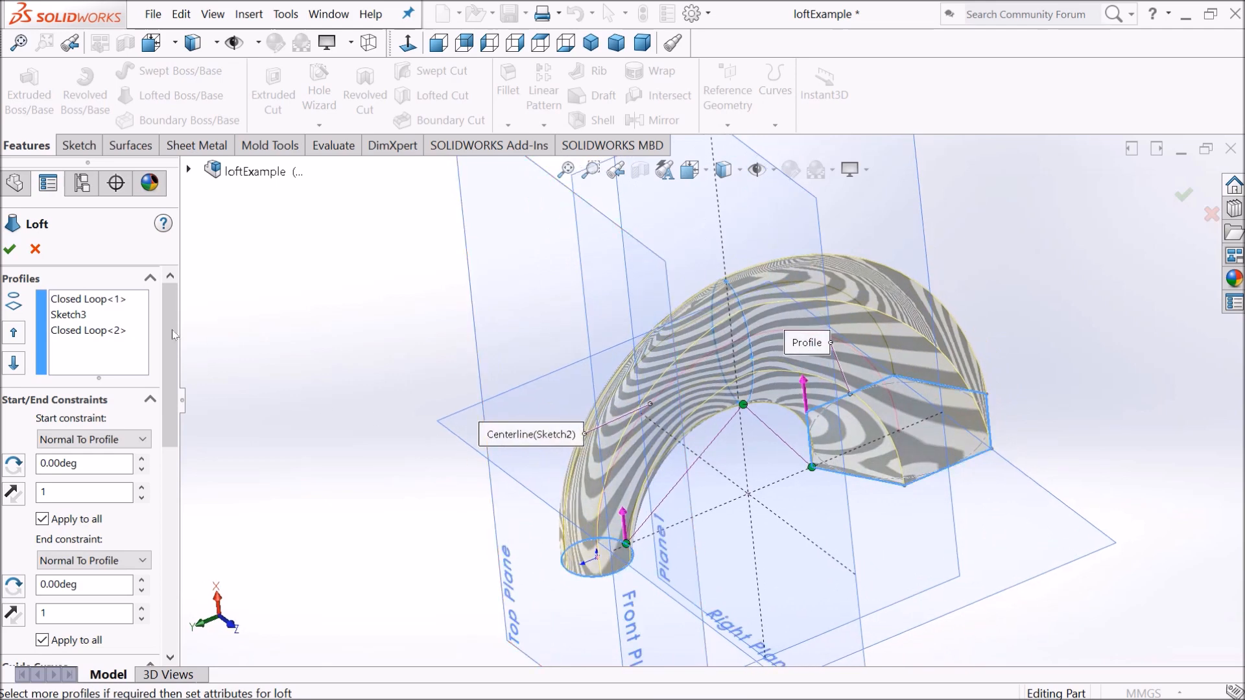
{"action": "left_click", "coordinate": [6, 254]}
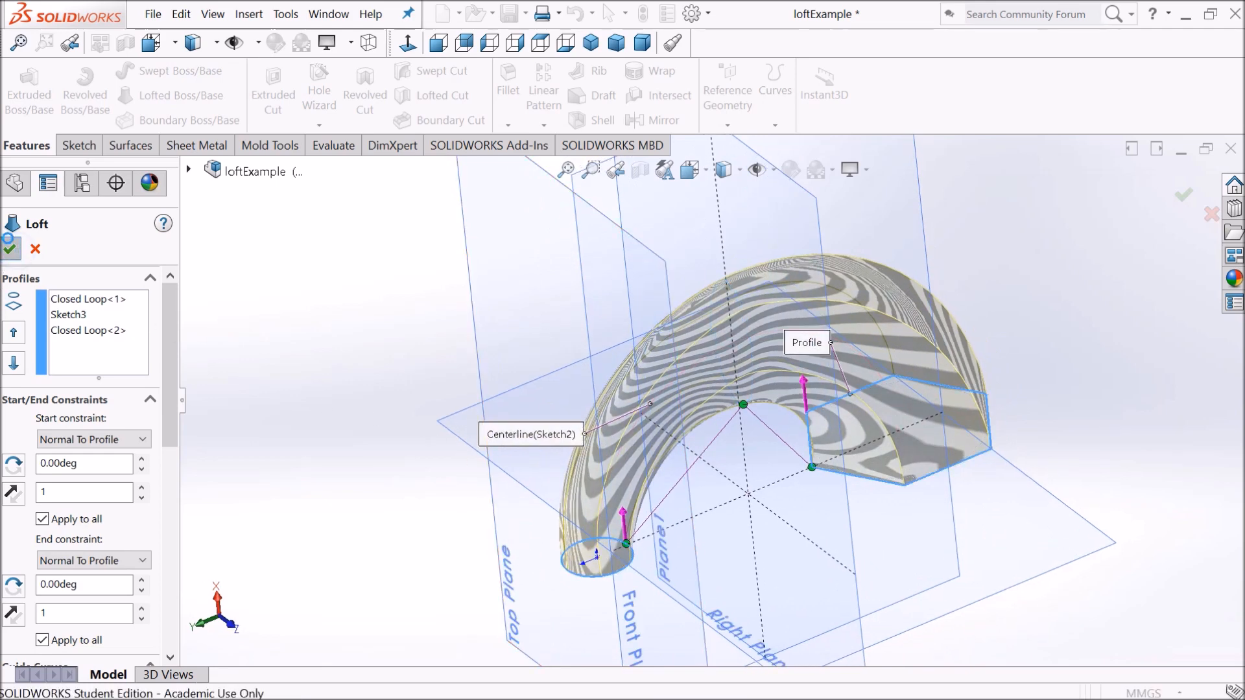
Start a Shell feature that removes the circular and hexagonal end faces of the lofted body
{"action": "middle_click_drag", "start_coordinate": [375, 458], "coordinate": [550, 533]}
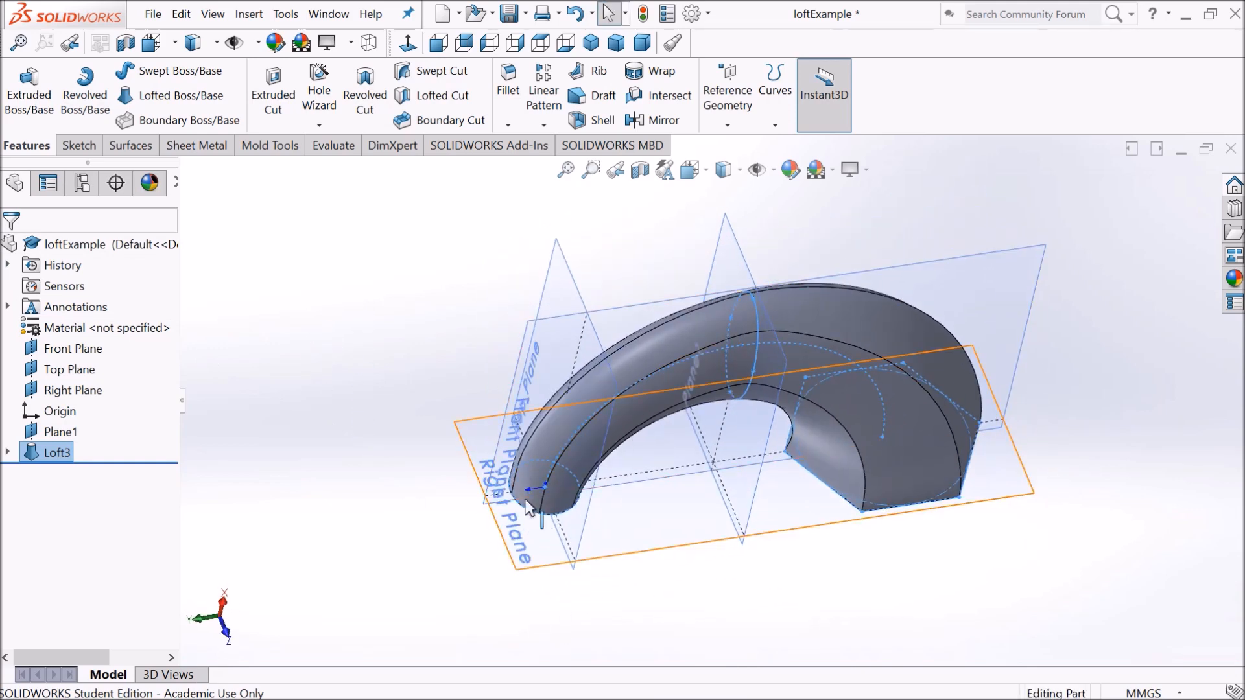
{"action": "middle_click_drag", "start_coordinate": [844, 380], "coordinate": [935, 35]}
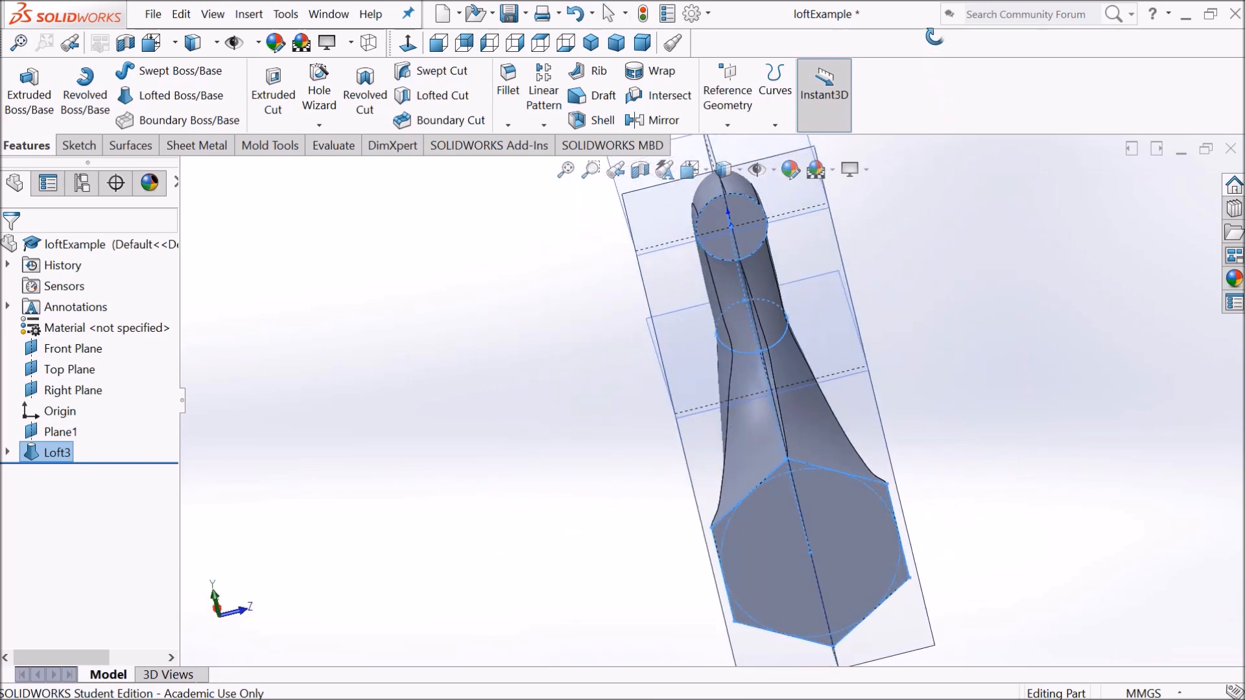
{"action": "middle_click_drag", "start_coordinate": [764, 287], "coordinate": [511, 401]}
{"action": "middle_click_drag", "start_coordinate": [785, 211], "coordinate": [953, 511]}
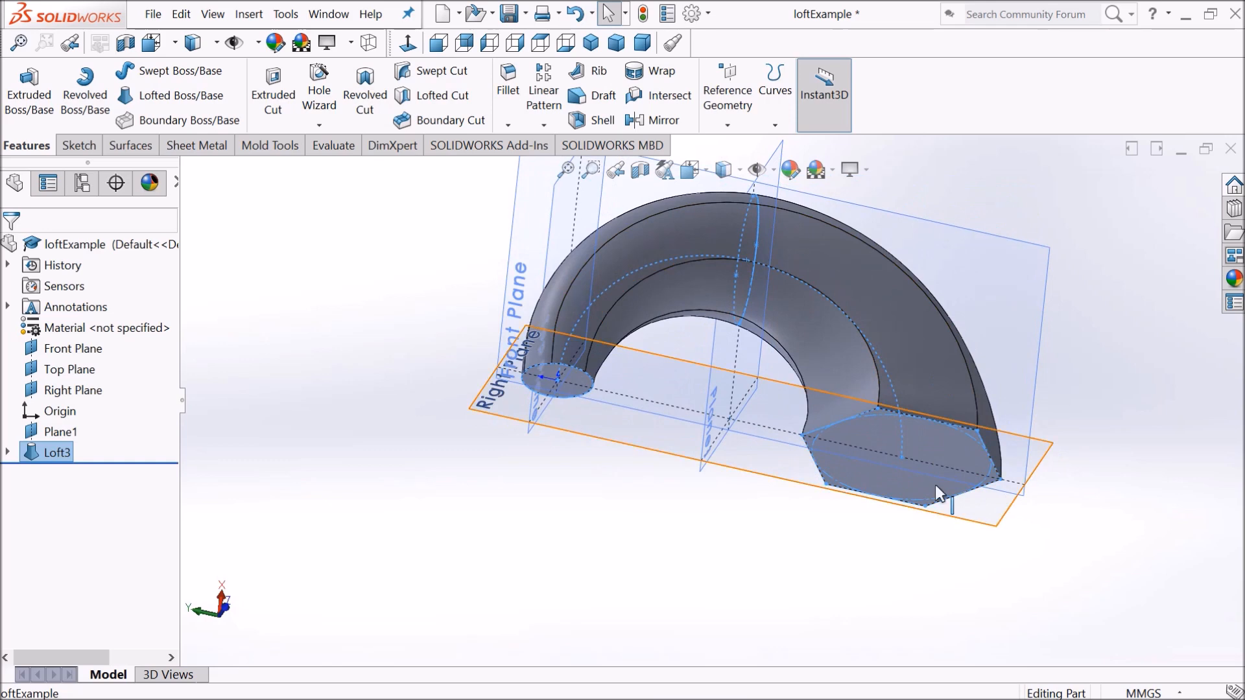
{"action": "middle_click_drag", "start_coordinate": [853, 506], "coordinate": [865, 576]}
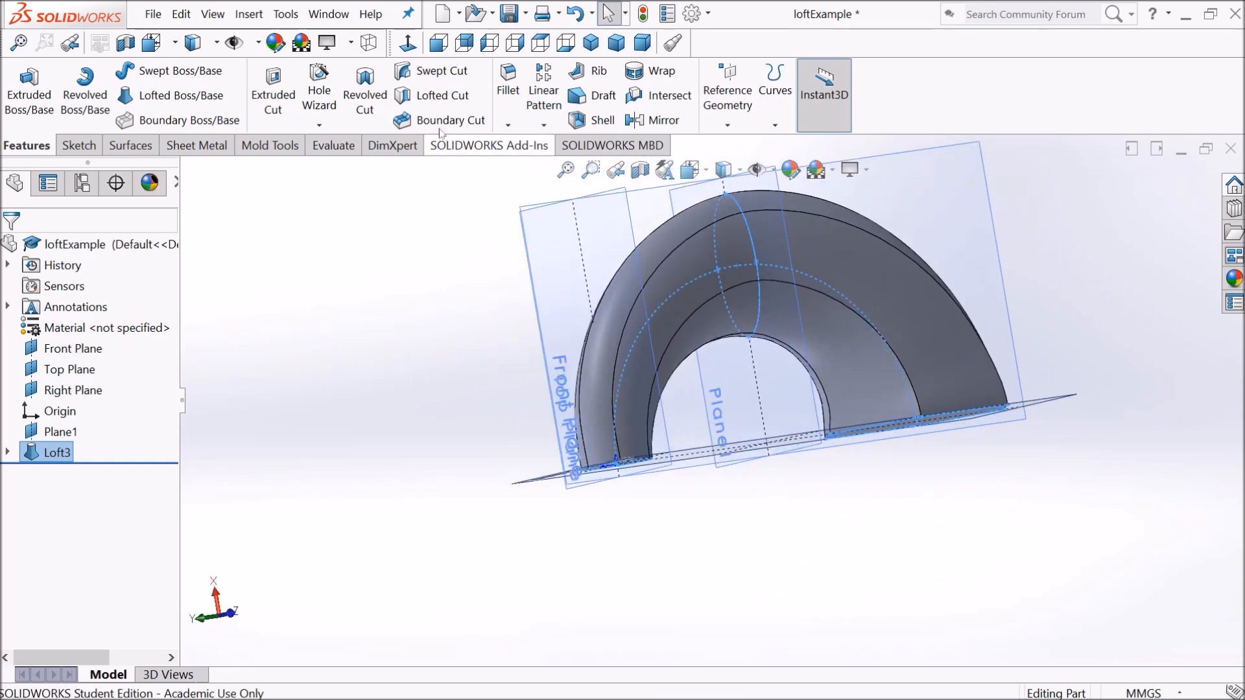
{"action": "left_click", "coordinate": [585, 121]}
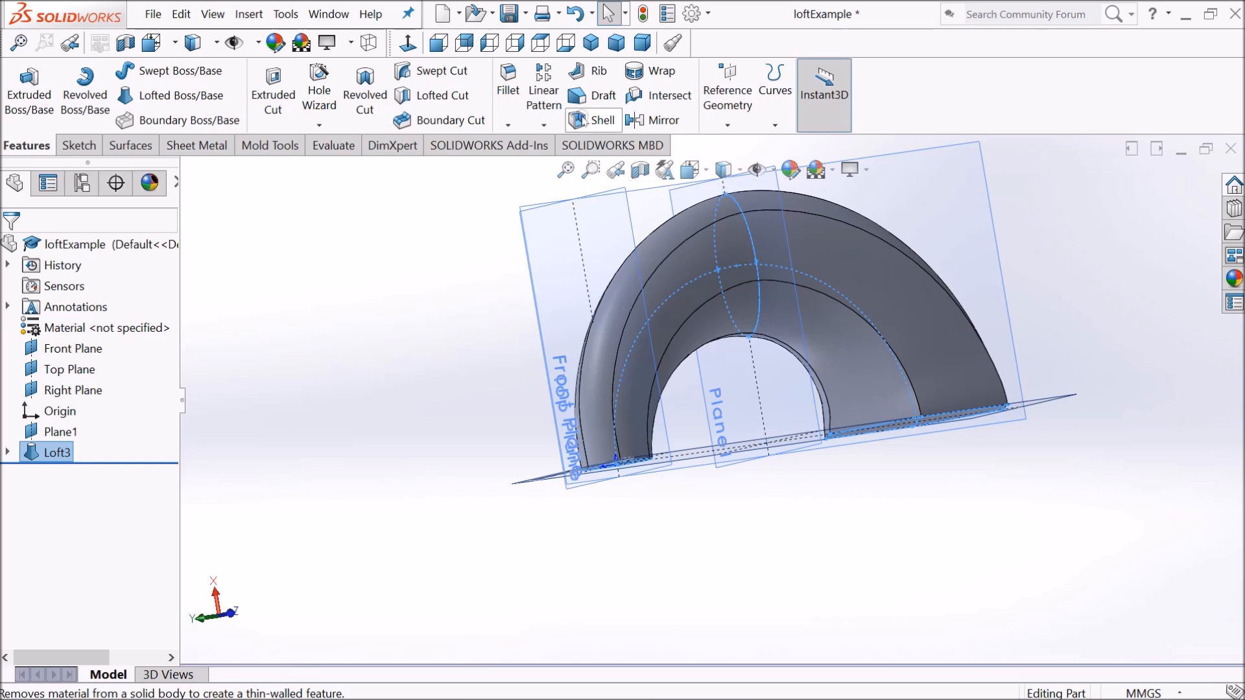
{"action": "middle_click_drag", "start_coordinate": [542, 544], "coordinate": [668, 292]}
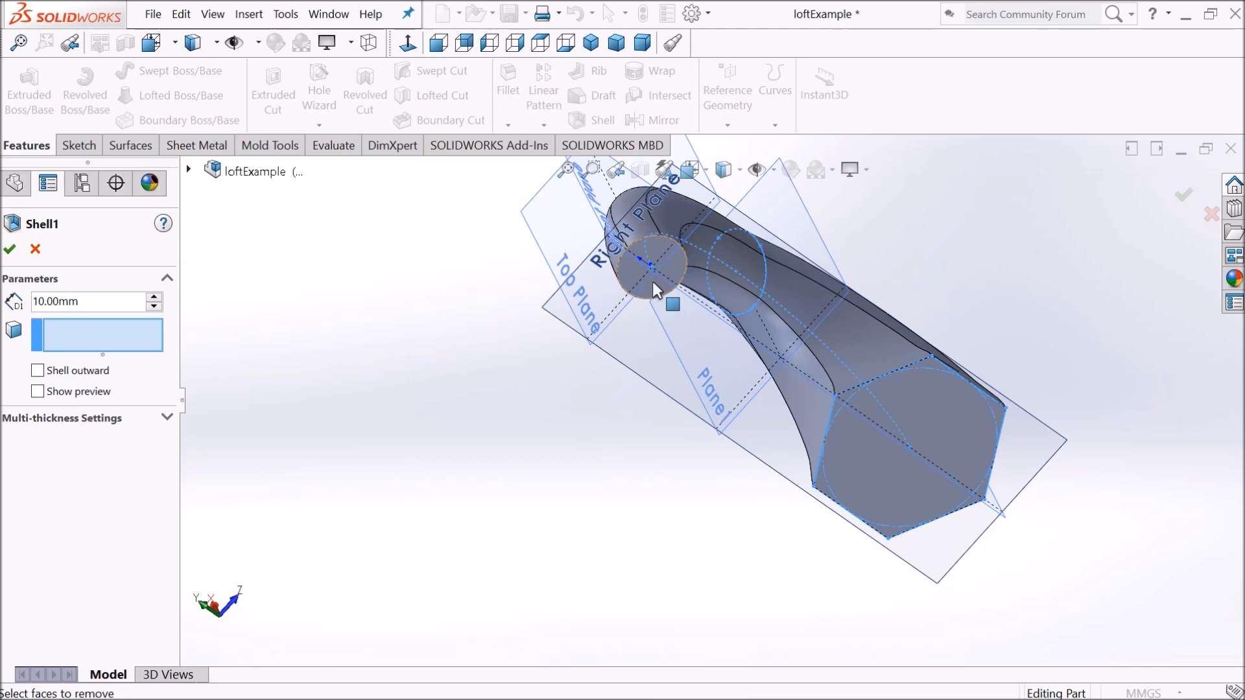
{"action": "left_click", "coordinate": [652, 283]}
{"action": "left_click", "coordinate": [889, 505]}
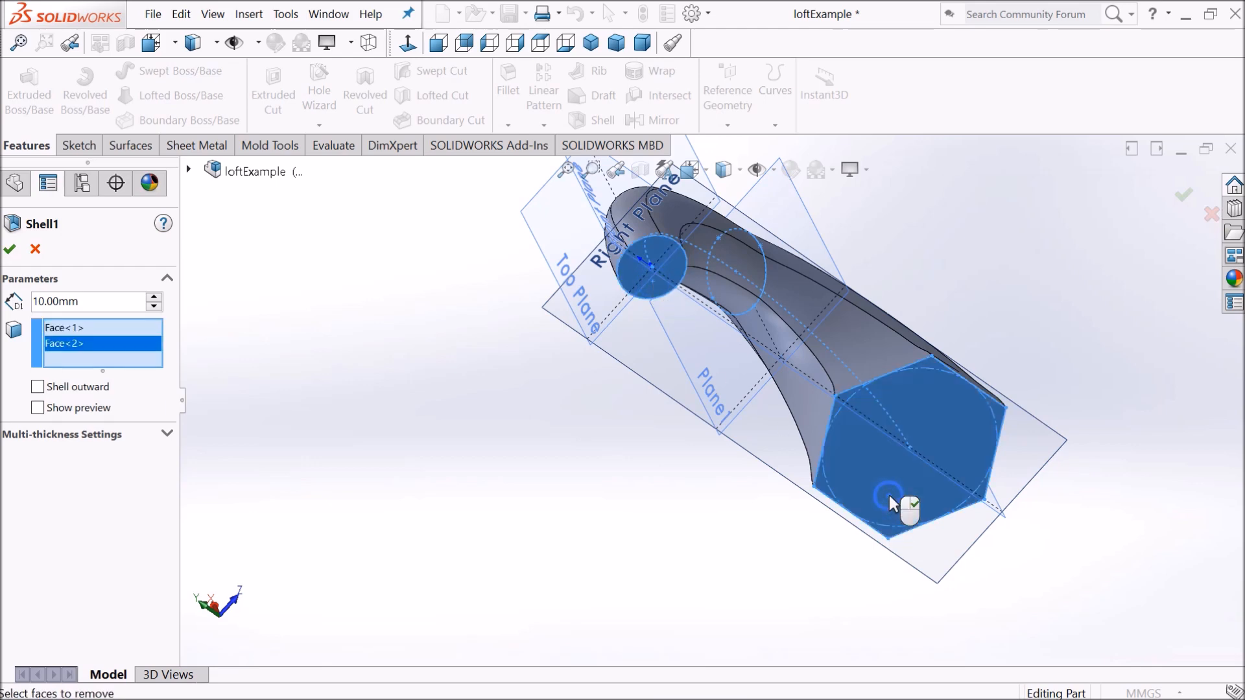
Set the shell thickness to 2 mm, show its preview and create the shell
{"action": "double_click", "coordinate": [101, 301]}
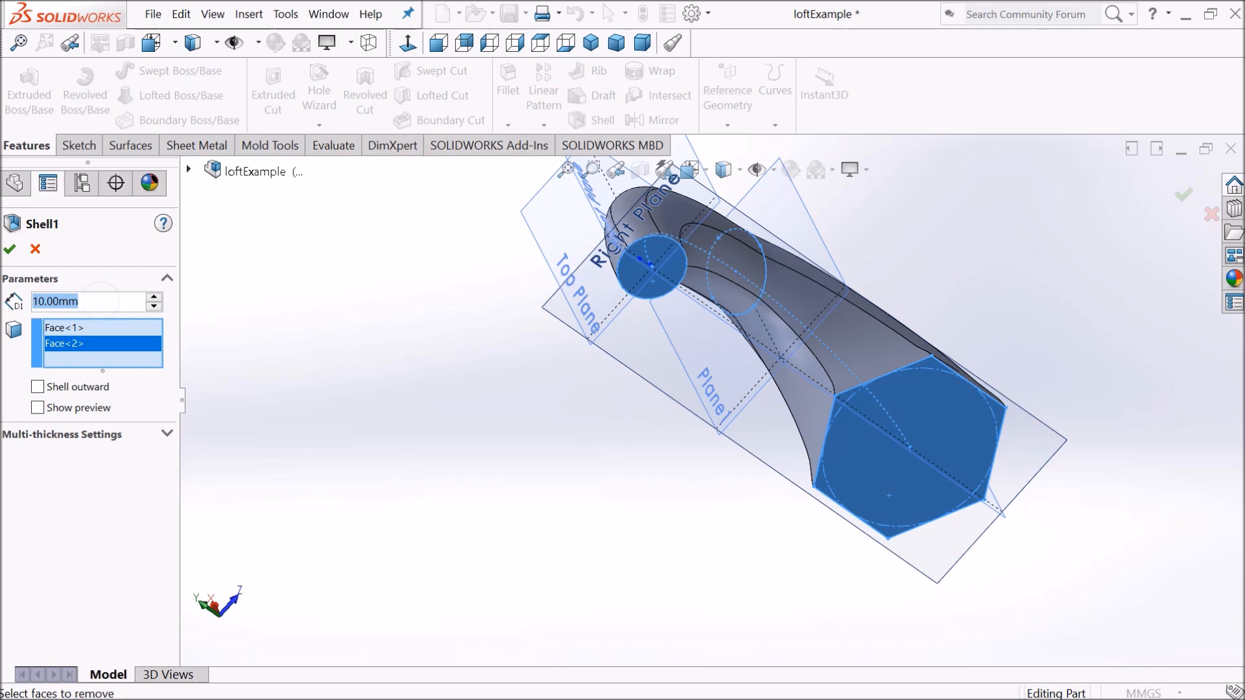
{"action": "type", "text": "2"}
{"action": "key", "text": "Return"}
{"action": "left_click", "coordinate": [37, 407]}
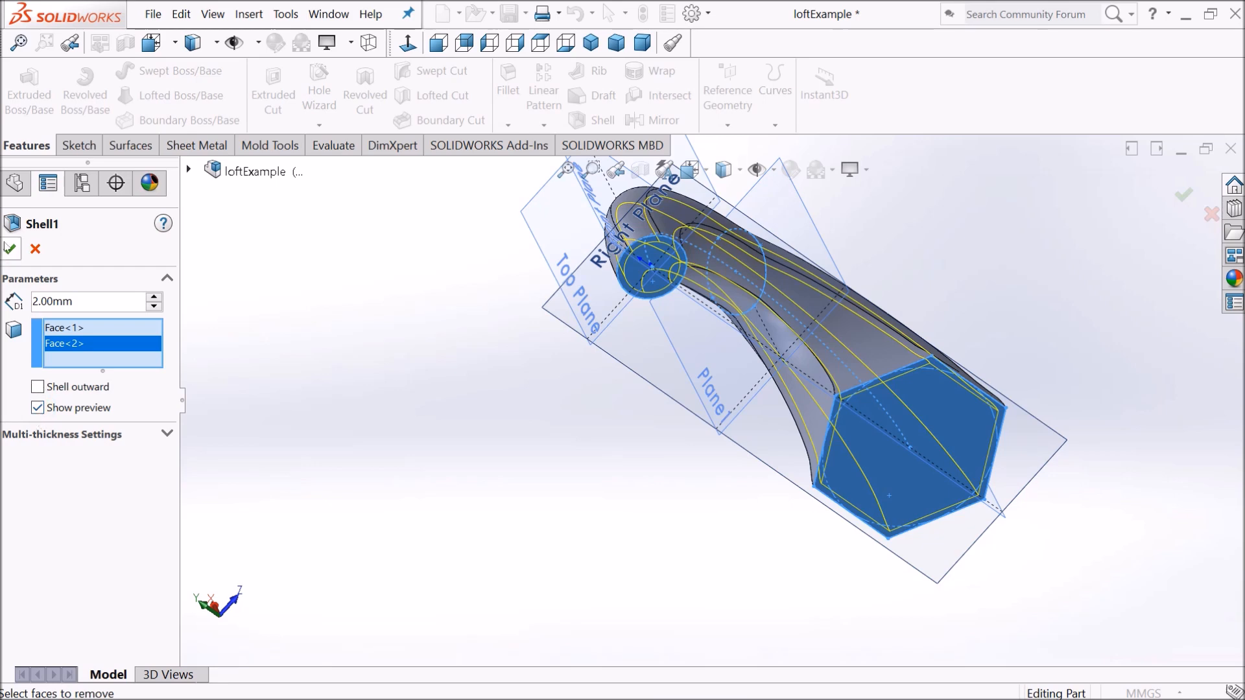
{"action": "left_click", "coordinate": [10, 249]}
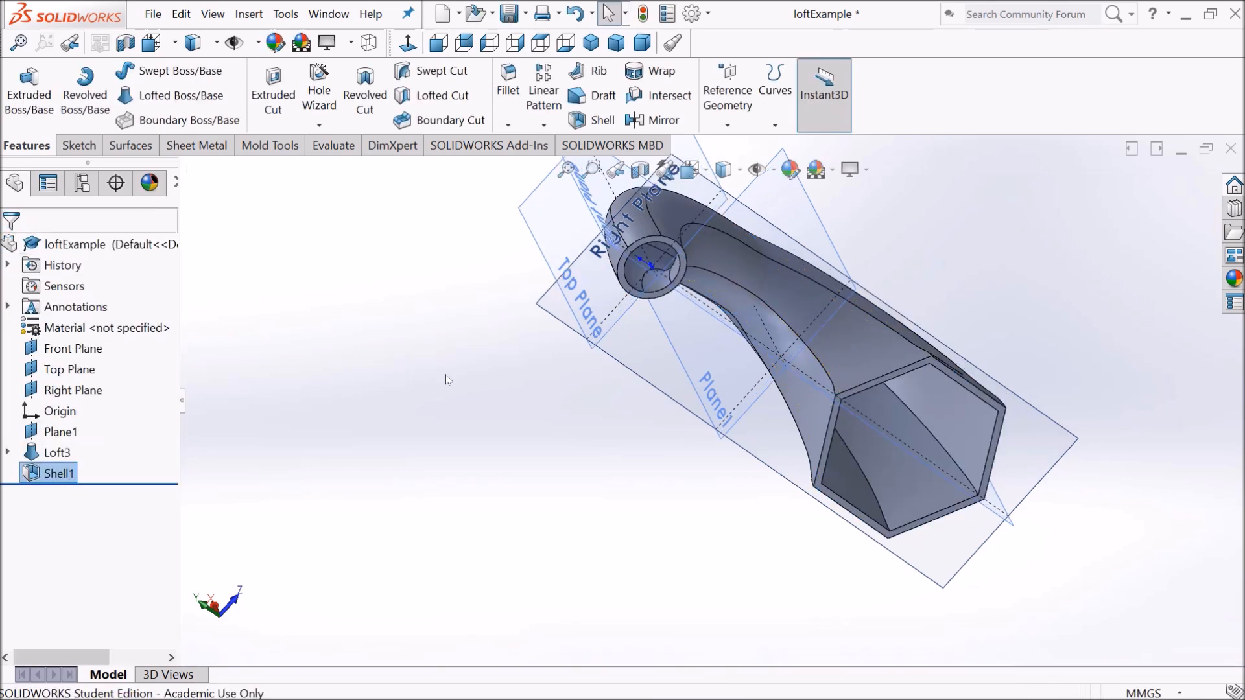
{"action": "middle_click_drag", "start_coordinate": [721, 277], "coordinate": [675, 519]}
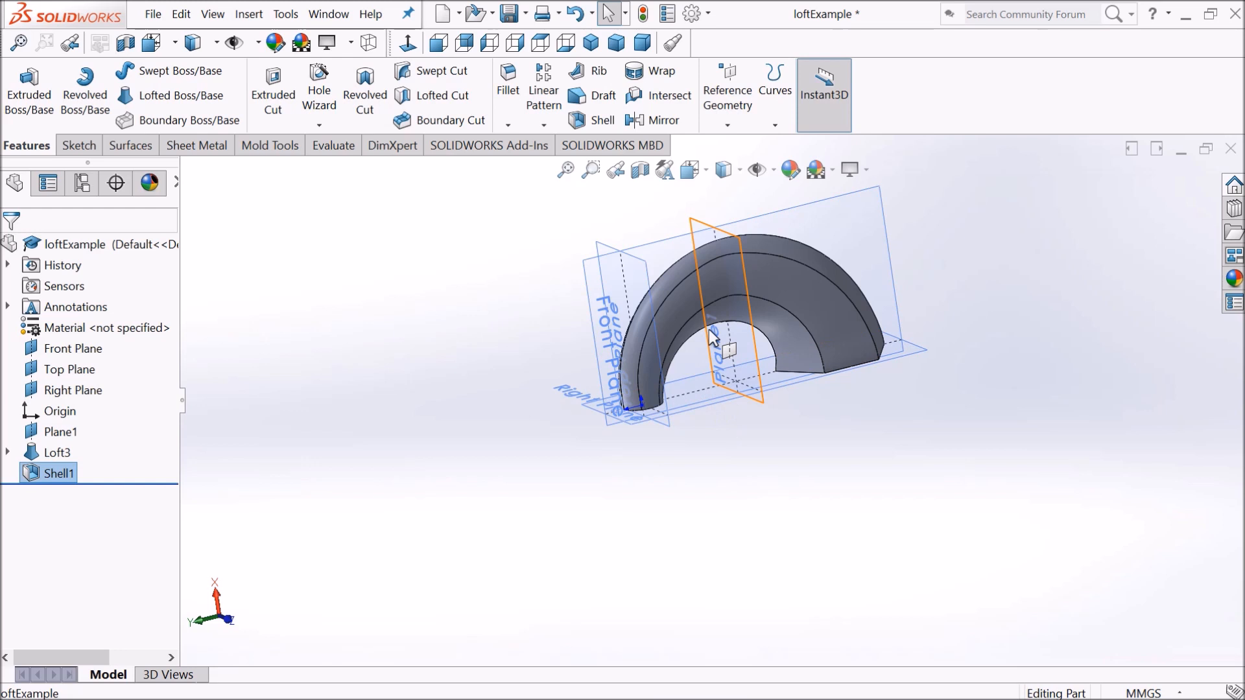